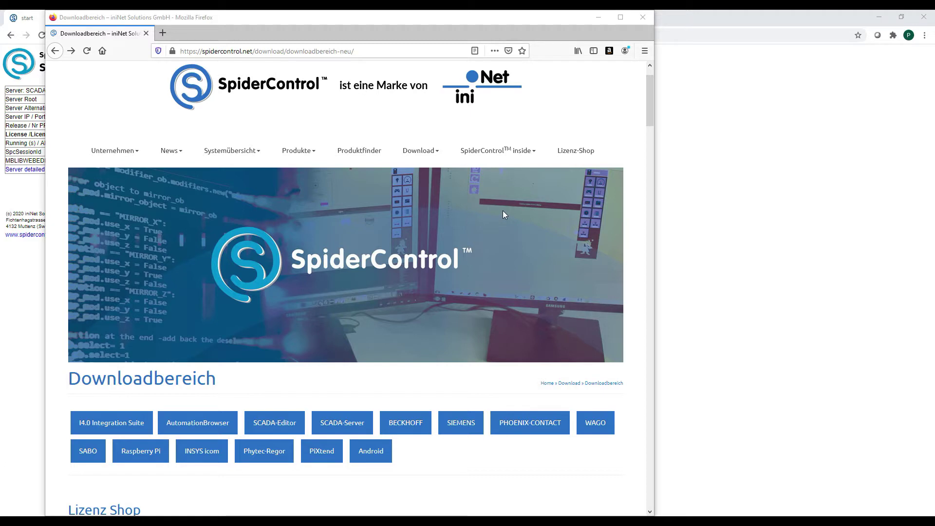
Leave the SpiderControl download menus and bring the SCADA Web Server status page back to the front
{"action": "mouse_move", "coordinate": [479, 152]}
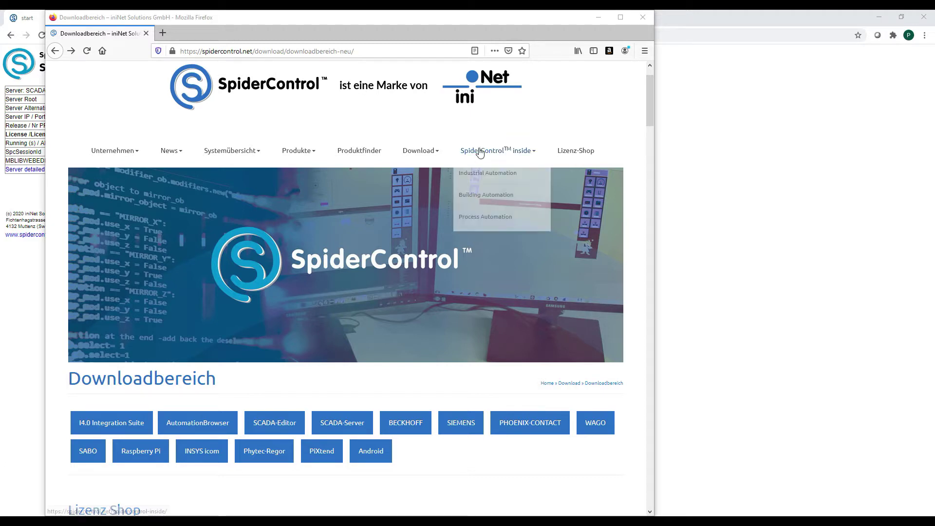
{"action": "mouse_move", "coordinate": [422, 154]}
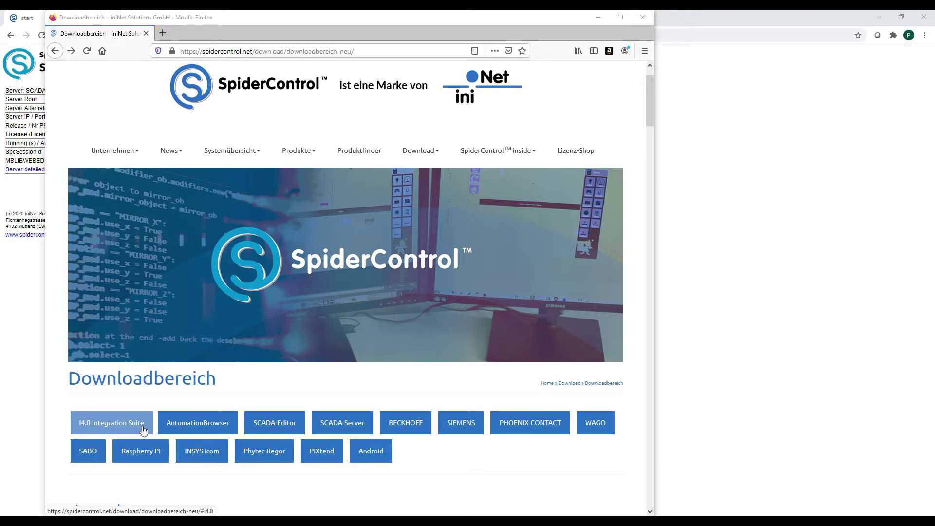
{"action": "left_click", "coordinate": [764, 215]}
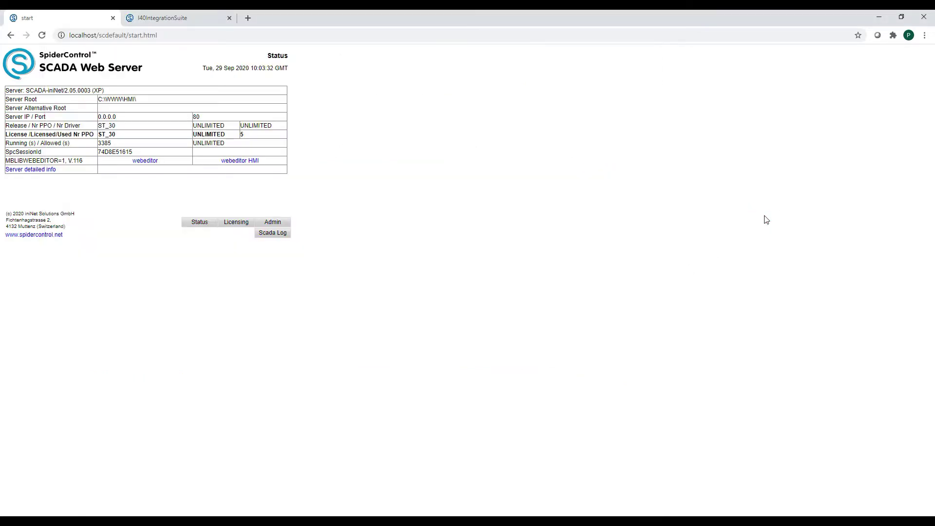
Open SCADA_STX_XP_iniNet.zip from D:\SpiderControlSetups in 7-Zip and select its setup executable
{"action": "mouse_move", "coordinate": [298, 521]}
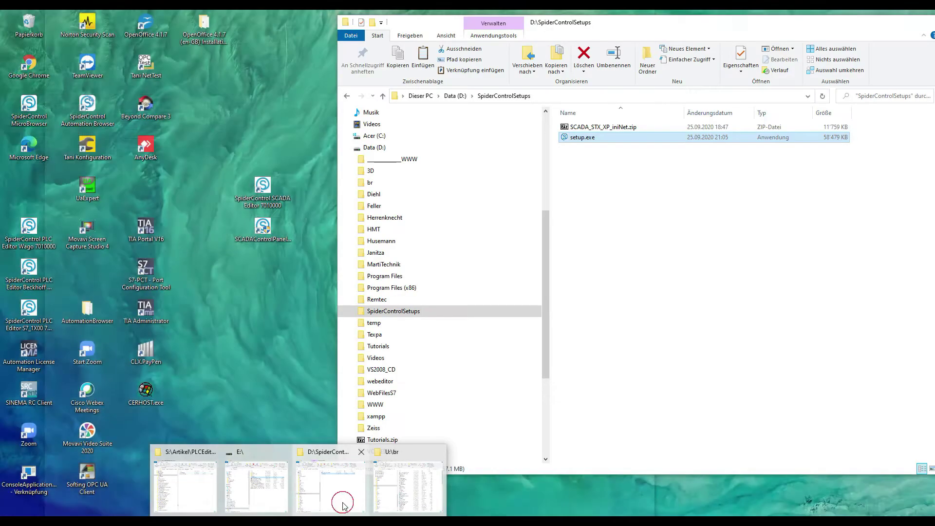
{"action": "left_click", "coordinate": [346, 507]}
{"action": "left_click", "coordinate": [588, 129]}
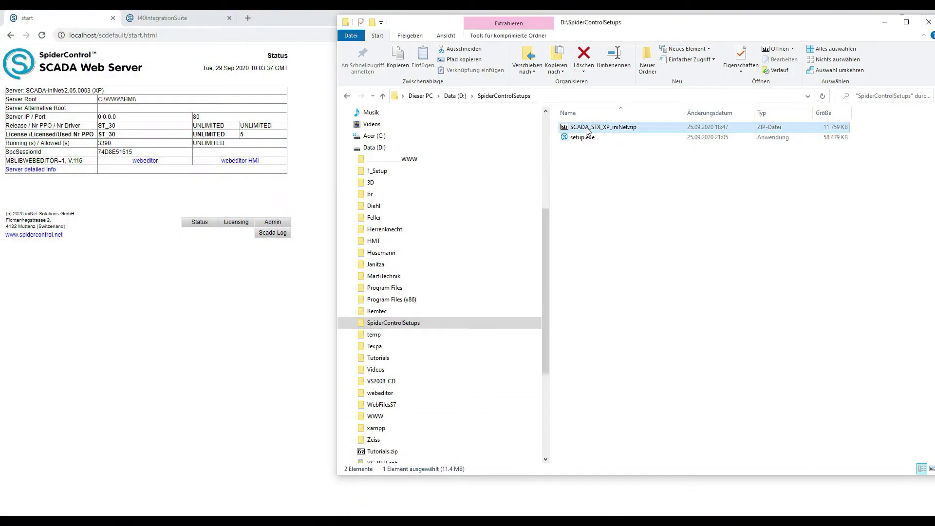
{"action": "double_click", "coordinate": [587, 130]}
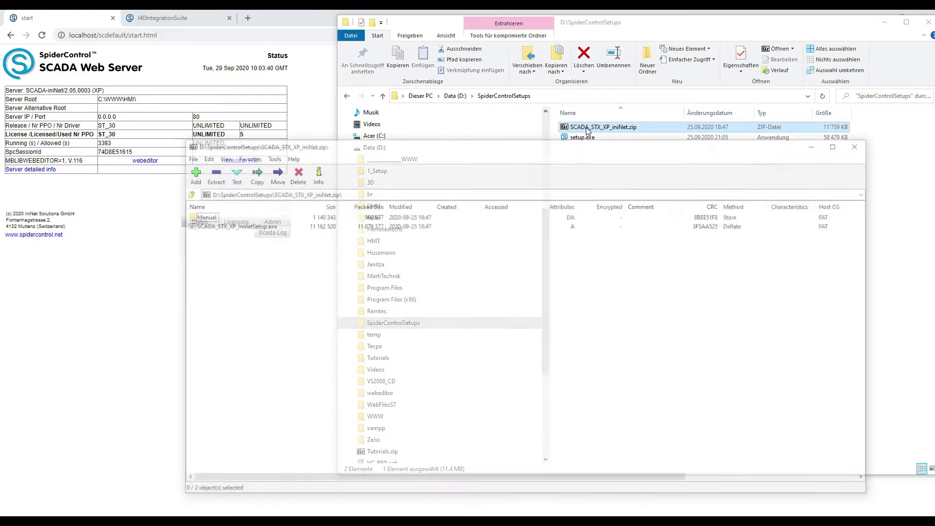
{"action": "left_click", "coordinate": [208, 227]}
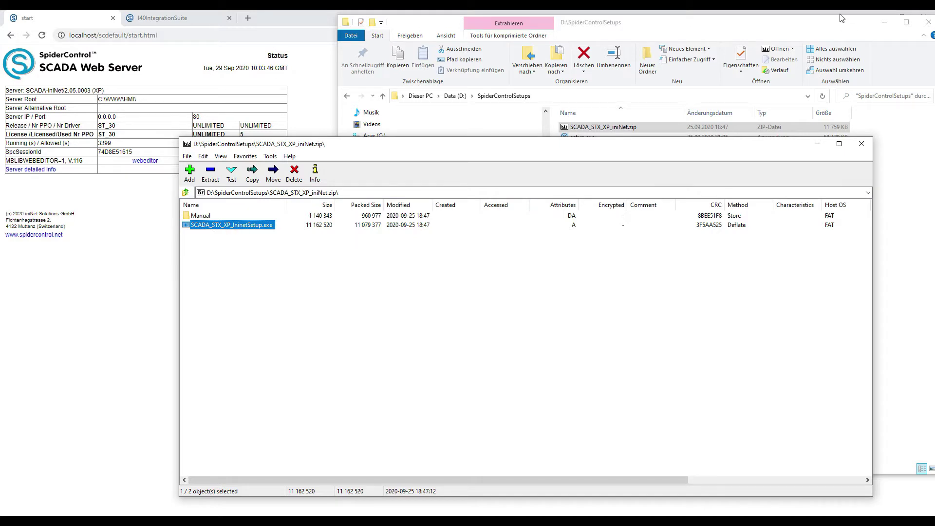
Select setup.exe, then minimize Explorer, 7-Zip, Chrome and Firefox to reveal the desktop
{"action": "left_click", "coordinate": [844, 30]}
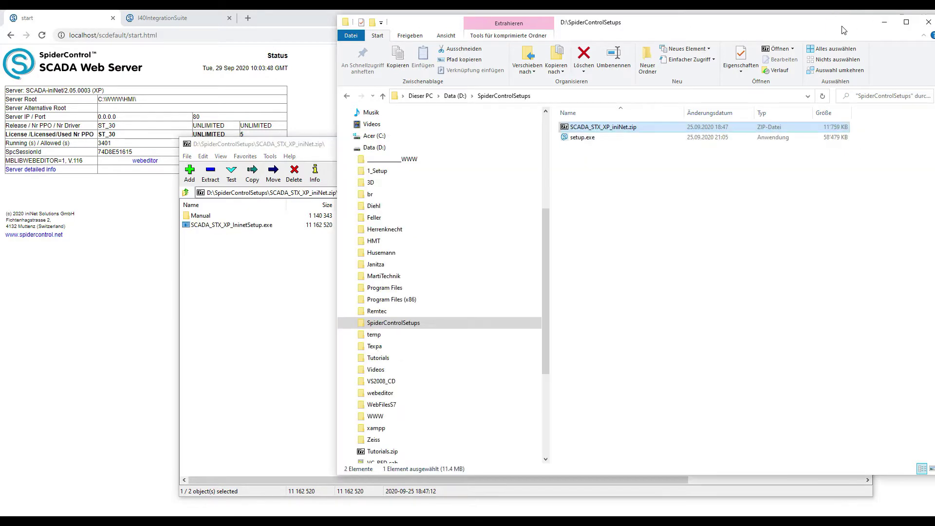
{"action": "left_click", "coordinate": [584, 139]}
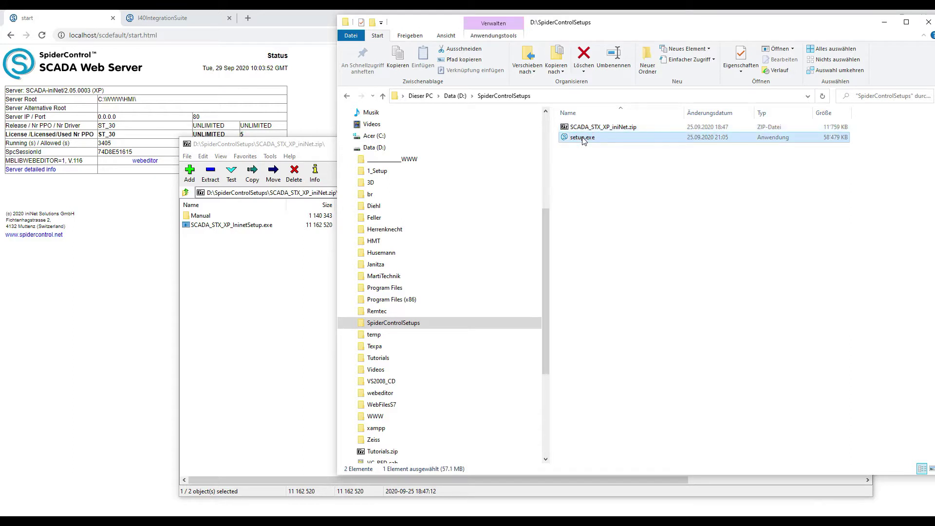
{"action": "left_click", "coordinate": [884, 24]}
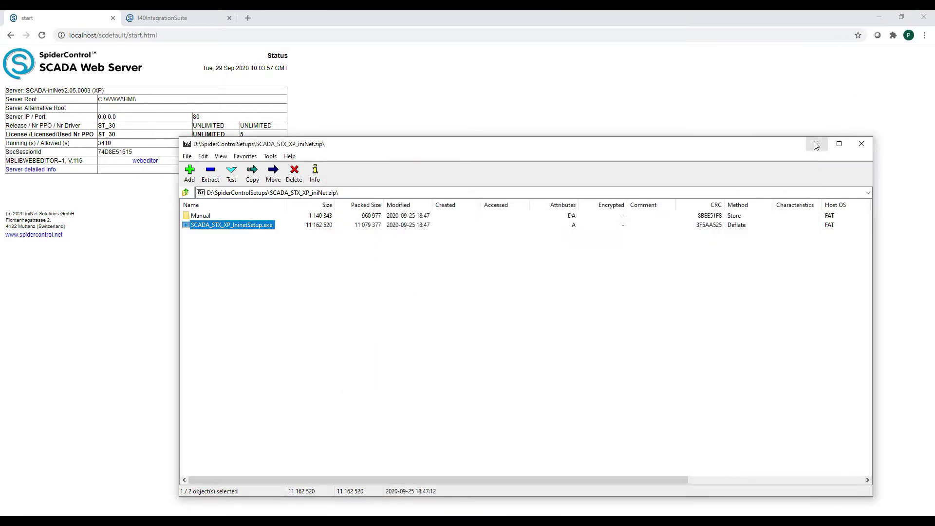
{"action": "left_click", "coordinate": [817, 143]}
{"action": "left_click", "coordinate": [879, 17]}
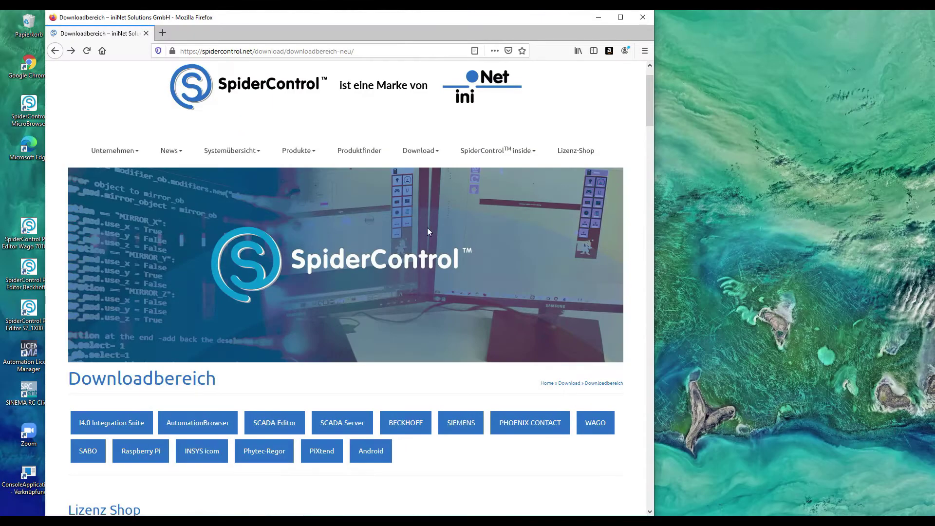
{"action": "left_click", "coordinate": [598, 17]}
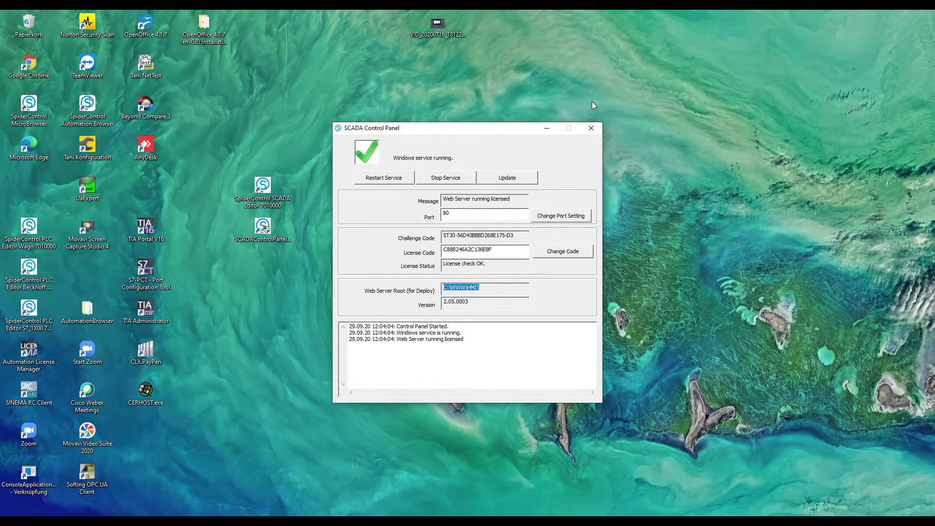
Move the SCADA Control Panel window higher and to the right
{"action": "left_click_drag", "start_coordinate": [499, 133], "coordinate": [639, 108]}
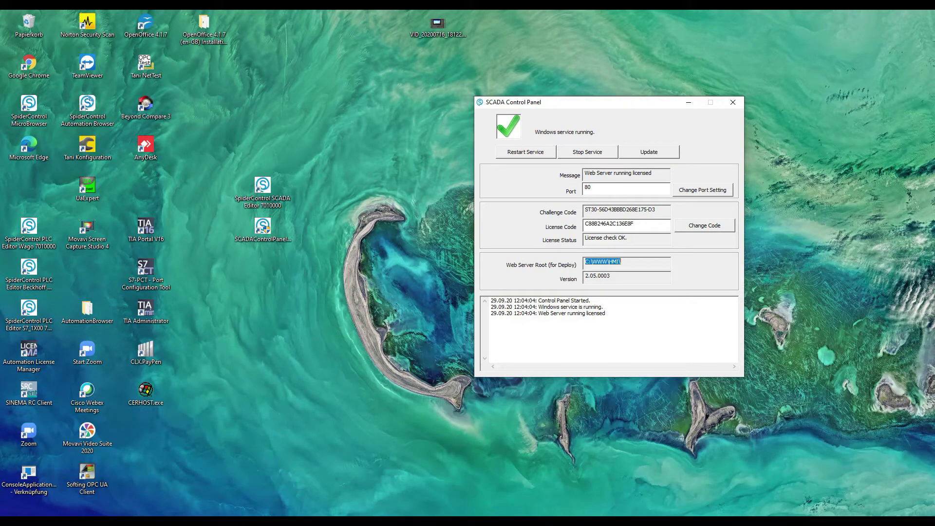
Create project I40IntegrationSuite in the pasted PCHMIEditor folder with default view settings
{"action": "mouse_move", "coordinate": [537, 521]}
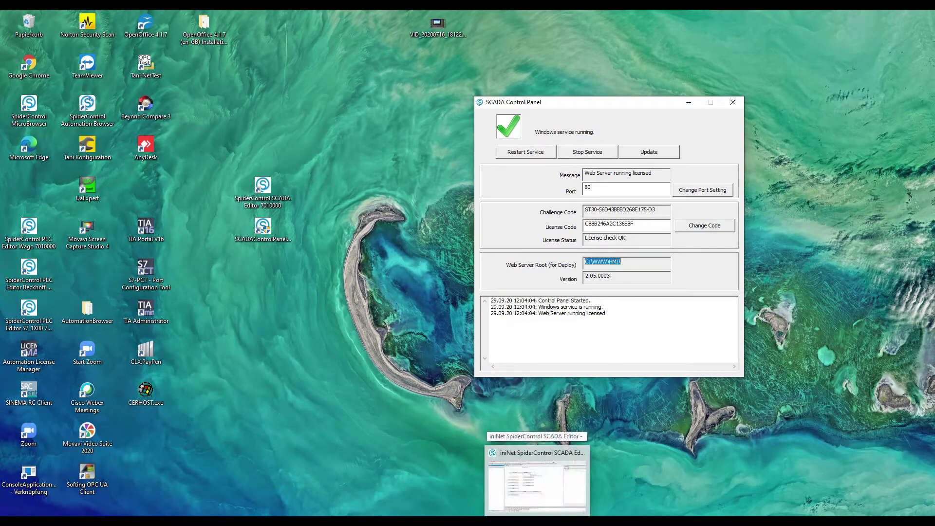
{"action": "left_click", "coordinate": [538, 521]}
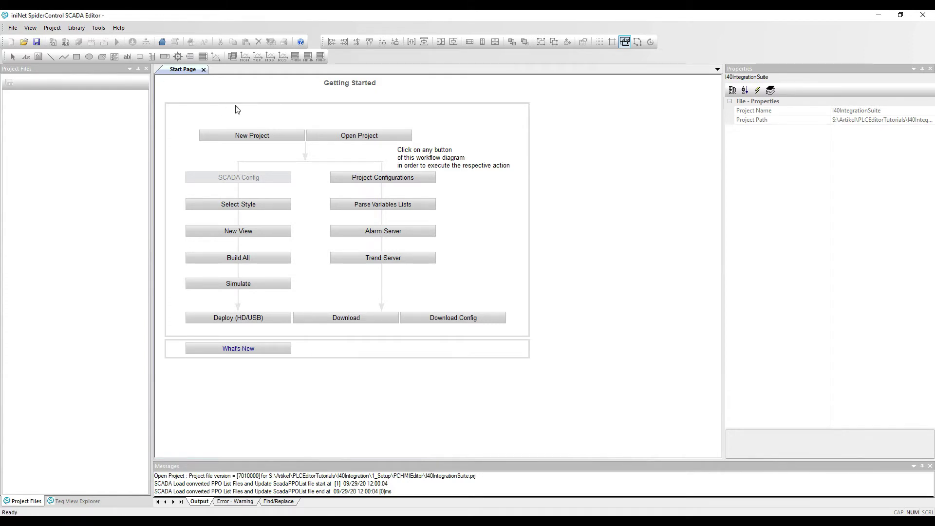
{"action": "left_click", "coordinate": [246, 133]}
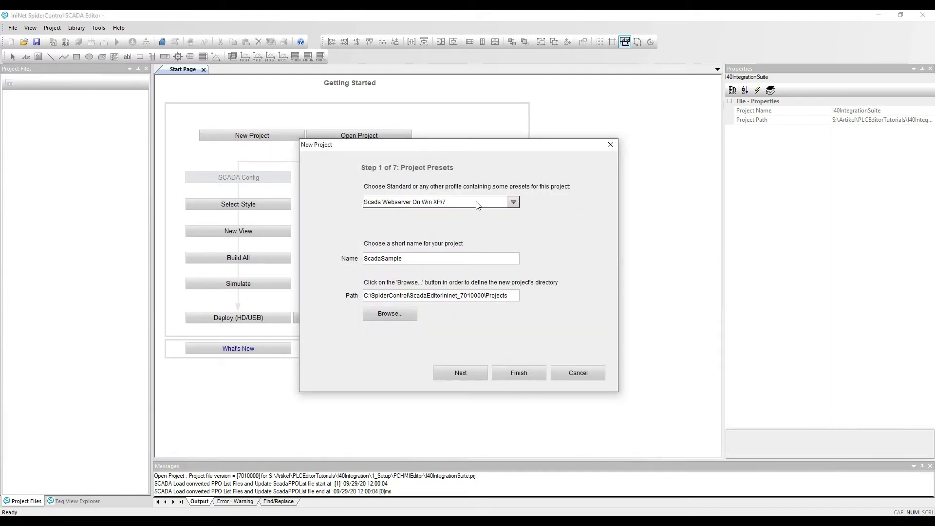
{"action": "double_click", "coordinate": [437, 260]}
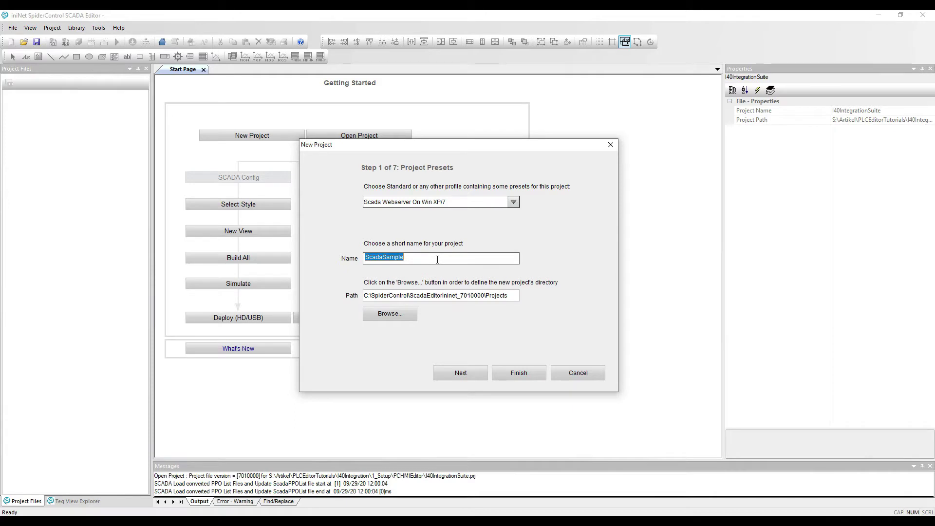
{"action": "type", "text": "I40IntegrationSuite"}
{"action": "double_click", "coordinate": [416, 296]}
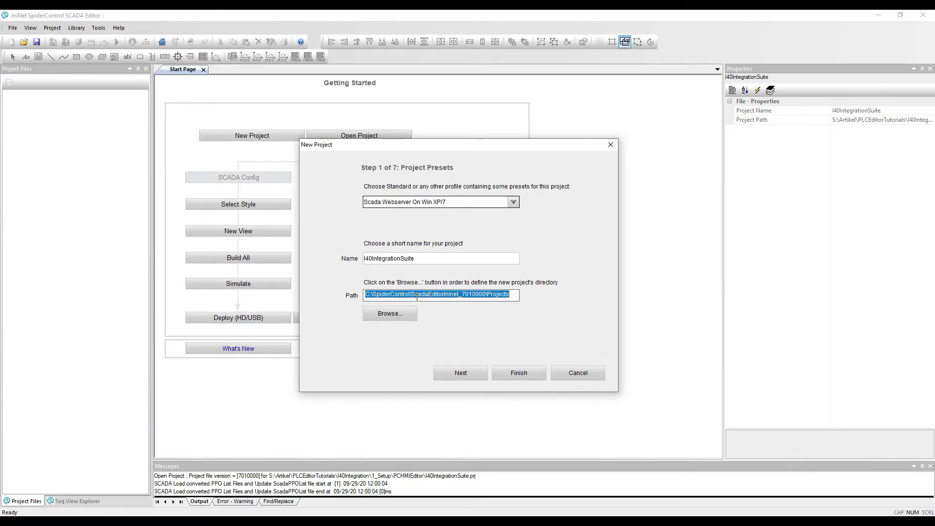
{"action": "key", "text": "ctrl+v"}
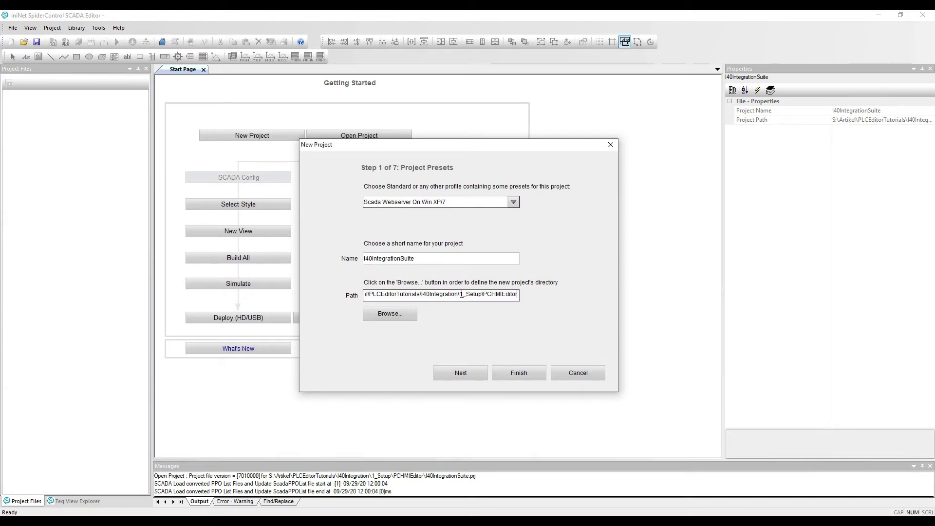
{"action": "left_click", "coordinate": [475, 326]}
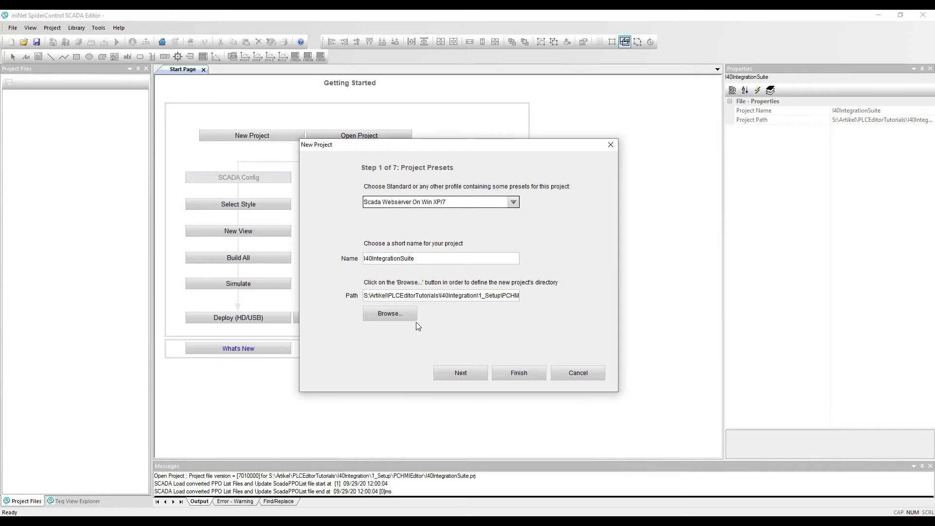
{"action": "left_click", "coordinate": [456, 374]}
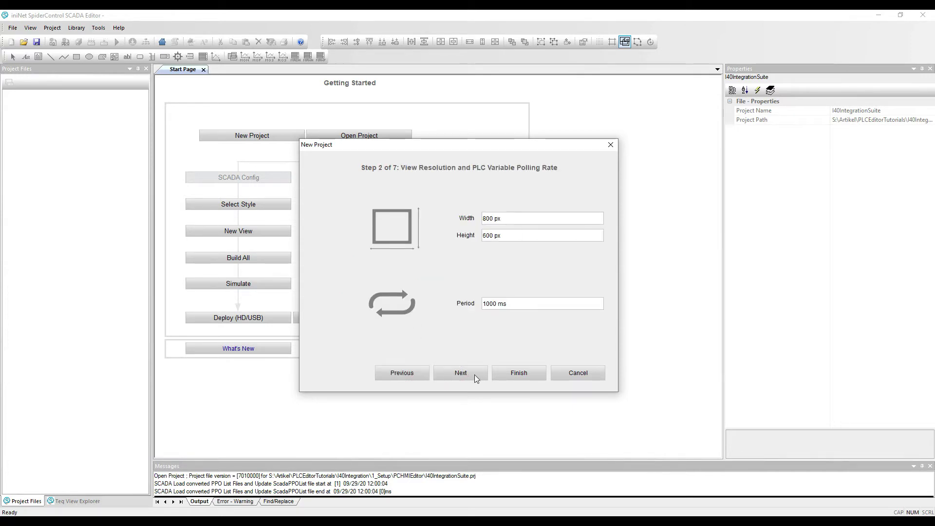
{"action": "left_click", "coordinate": [515, 375]}
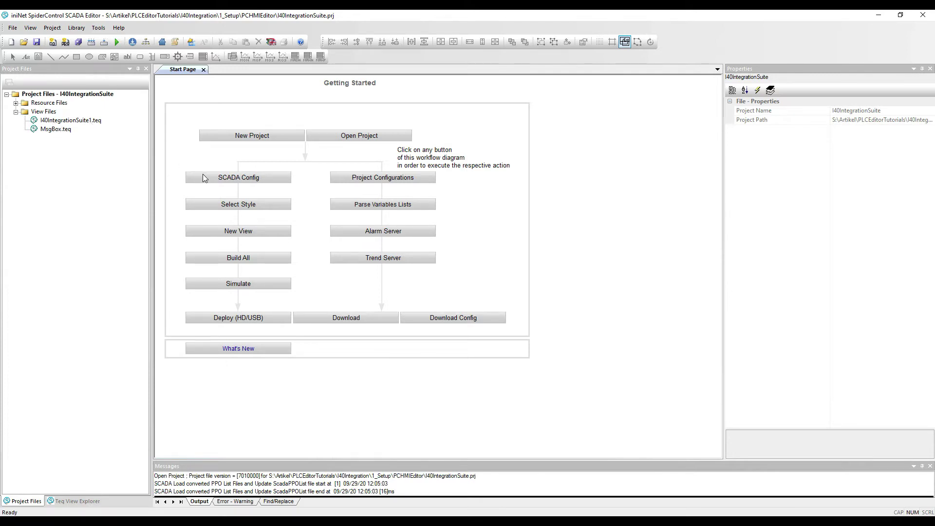
Add the PLC0 driver to the topology with type S7 ISO-TCP Ethernet
{"action": "left_click", "coordinate": [219, 183]}
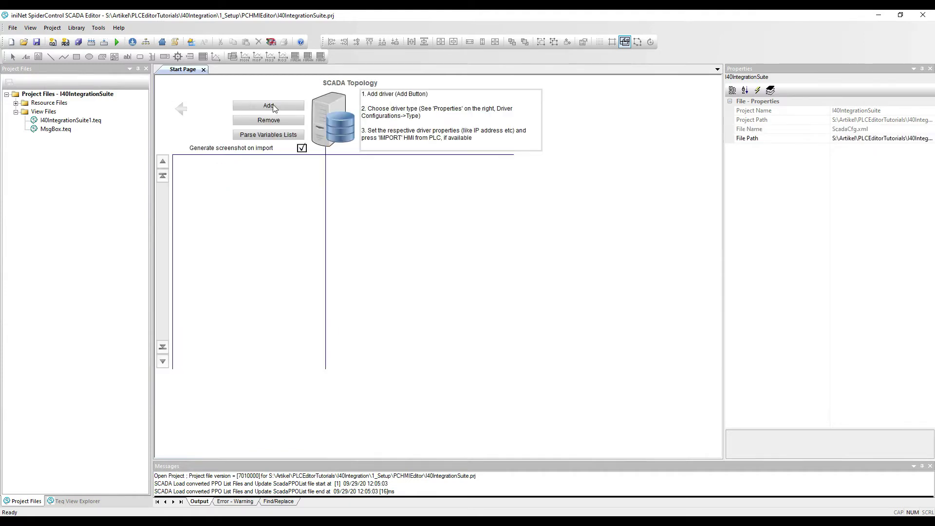
{"action": "left_click", "coordinate": [273, 106]}
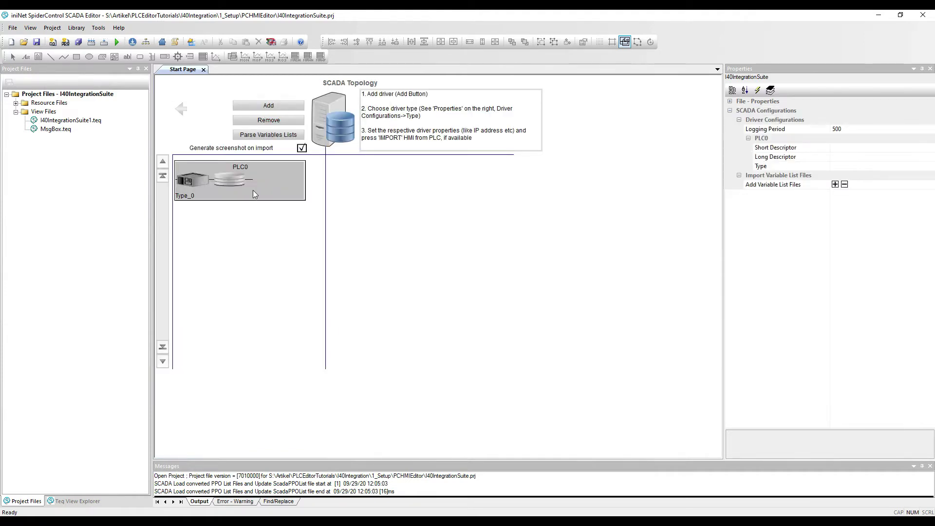
{"action": "left_click", "coordinate": [931, 167]}
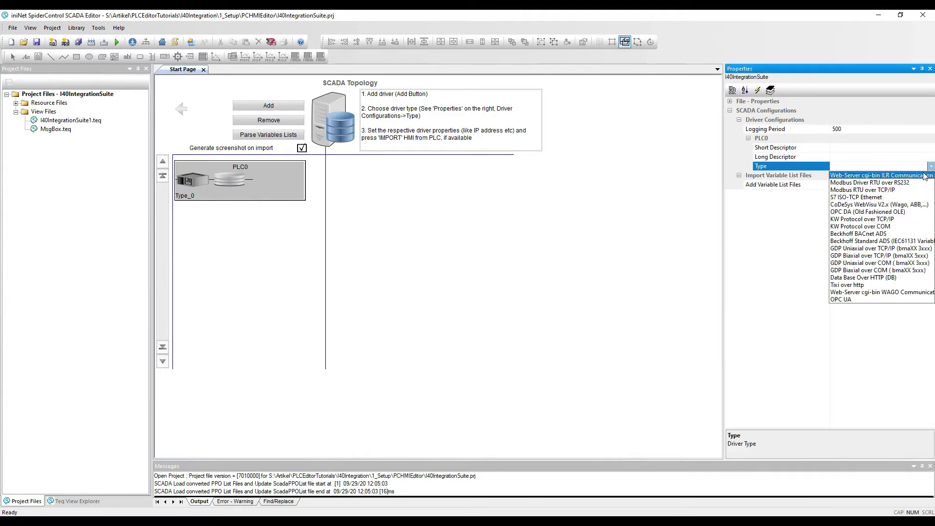
{"action": "left_click", "coordinate": [883, 198]}
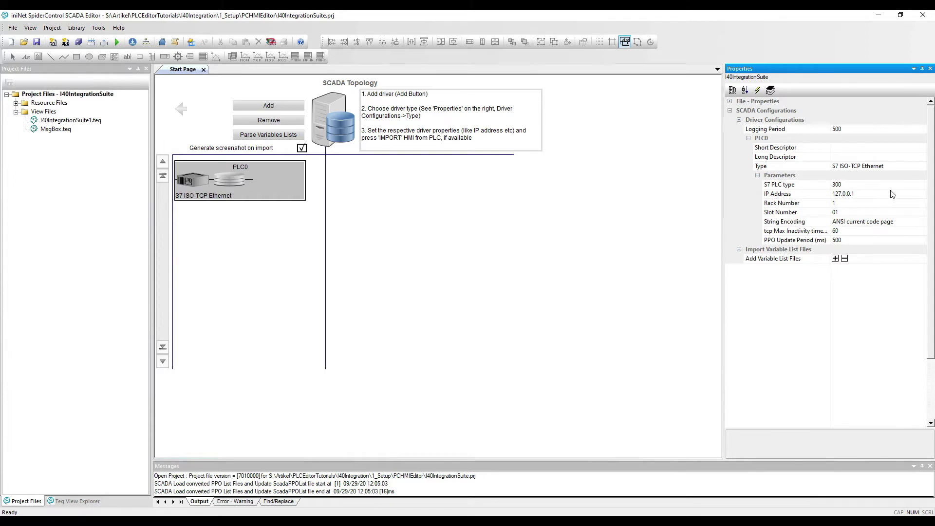
Set PLC0's IP address to 192.9.225.144, rack 0 and slot 1
{"action": "left_click", "coordinate": [889, 193]}
{"action": "left_click_drag", "start_coordinate": [891, 190], "coordinate": [783, 194]}
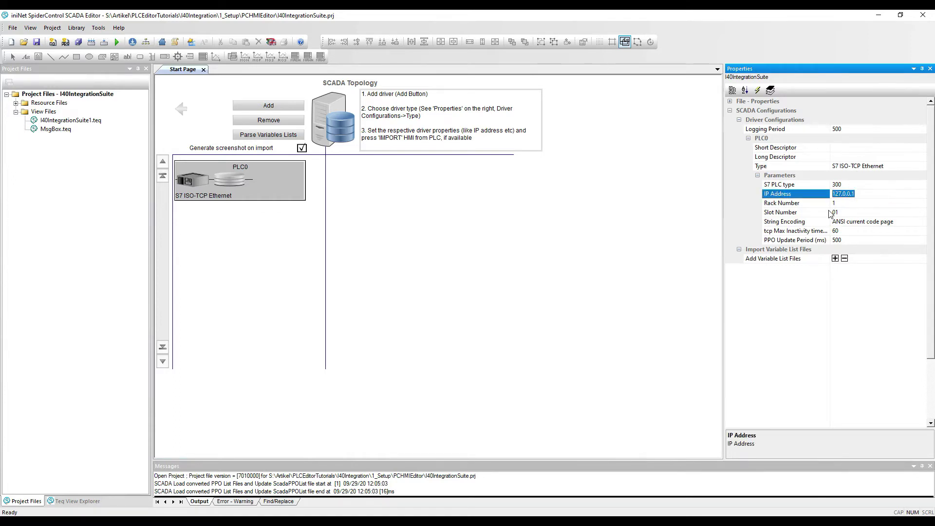
{"action": "type", "text": "1"}
{"action": "left_click", "coordinate": [857, 203]}
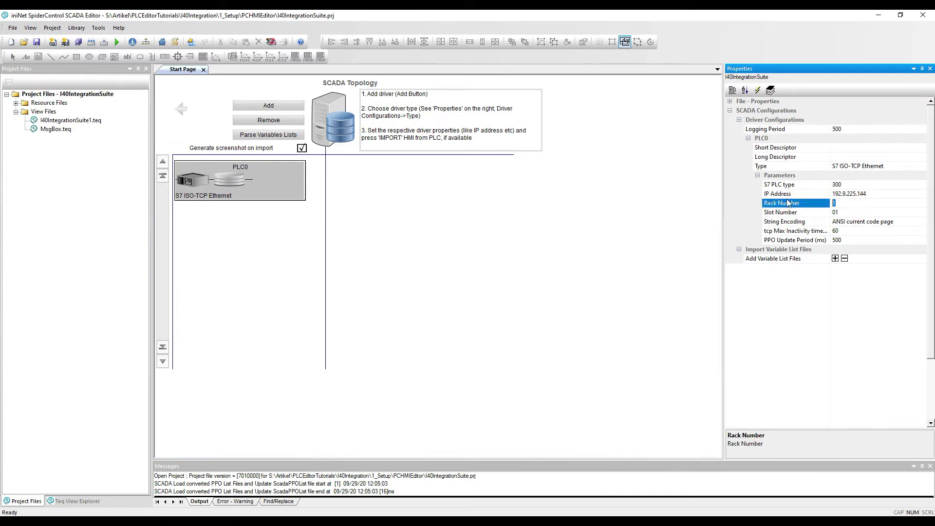
{"action": "type", "text": "0"}
{"action": "left_click", "coordinate": [840, 214]}
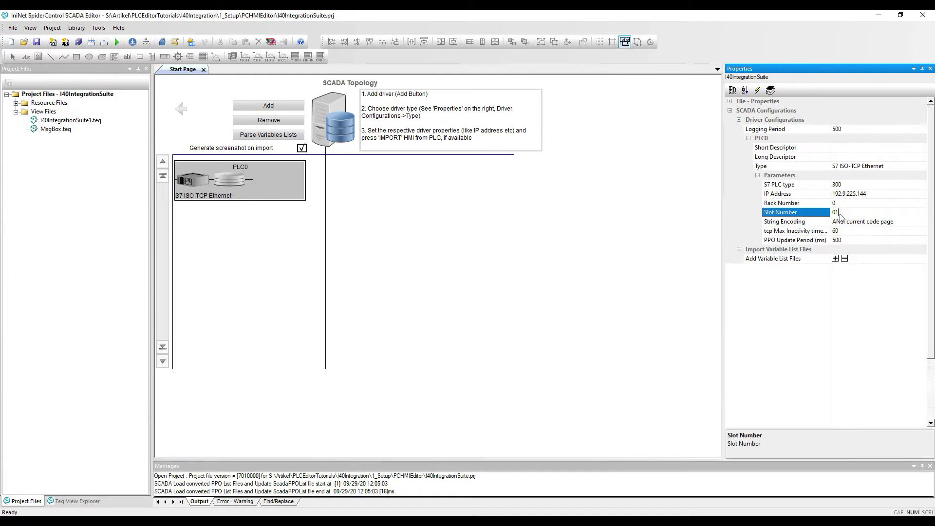
{"action": "left_click", "coordinate": [803, 216]}
{"action": "type", "text": "1"}
{"action": "left_click", "coordinate": [879, 252]}
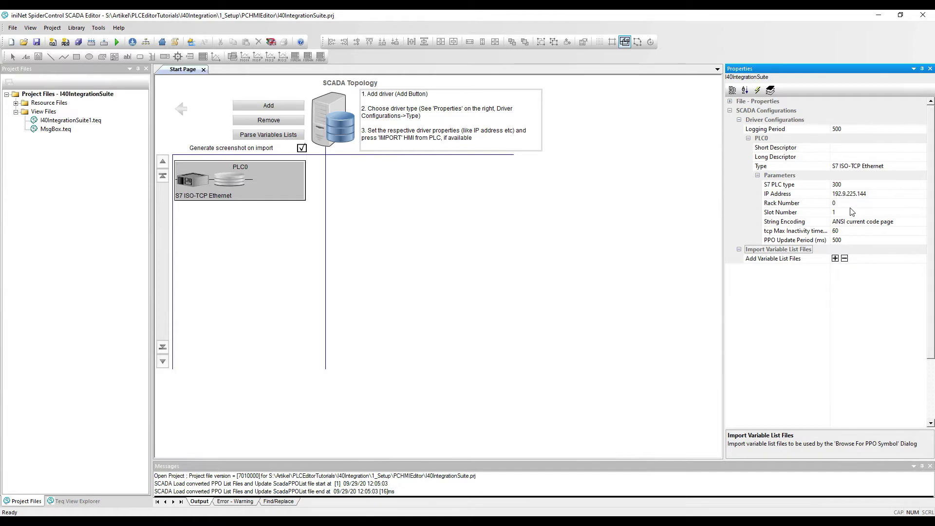
Add driver PLC1 as Web-Server cgi-bin ILR Communication at IP 192.9.225.251
{"action": "left_click", "coordinate": [246, 238]}
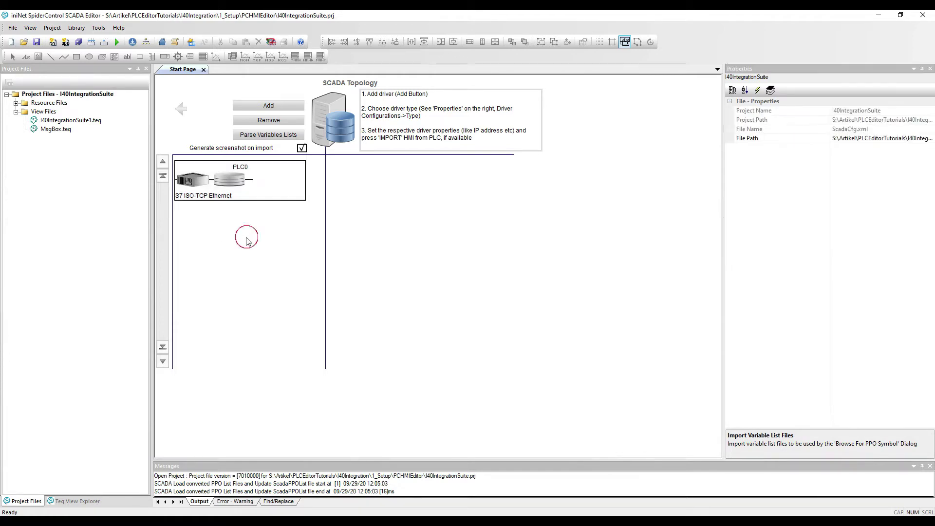
{"action": "left_click", "coordinate": [283, 105]}
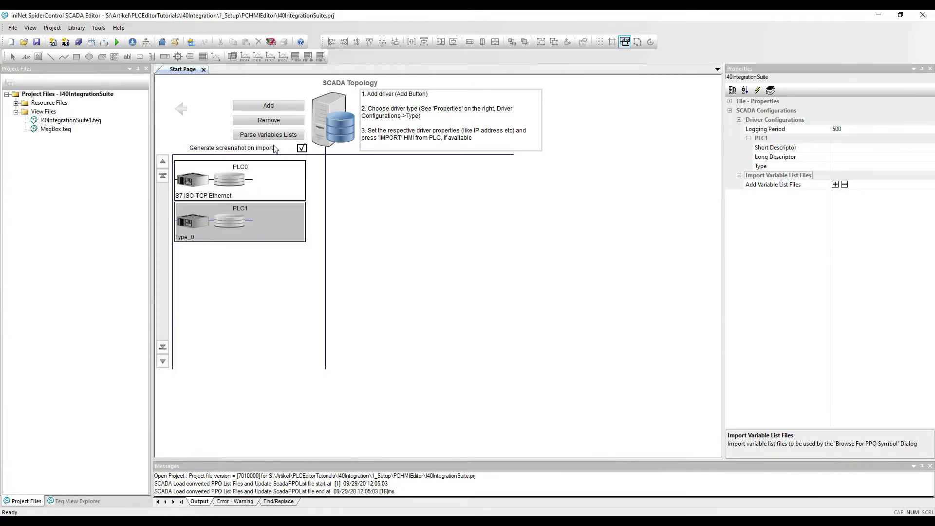
{"action": "left_click", "coordinate": [928, 167]}
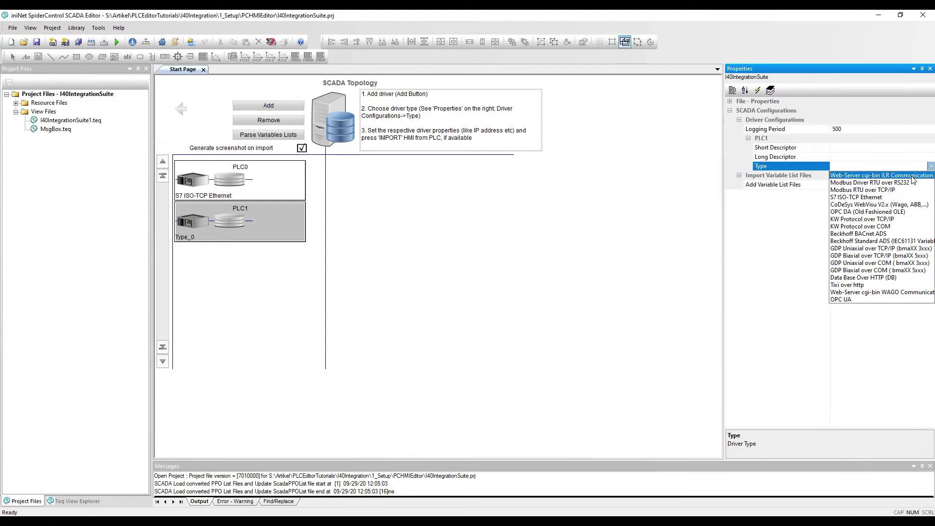
{"action": "left_click", "coordinate": [909, 176]}
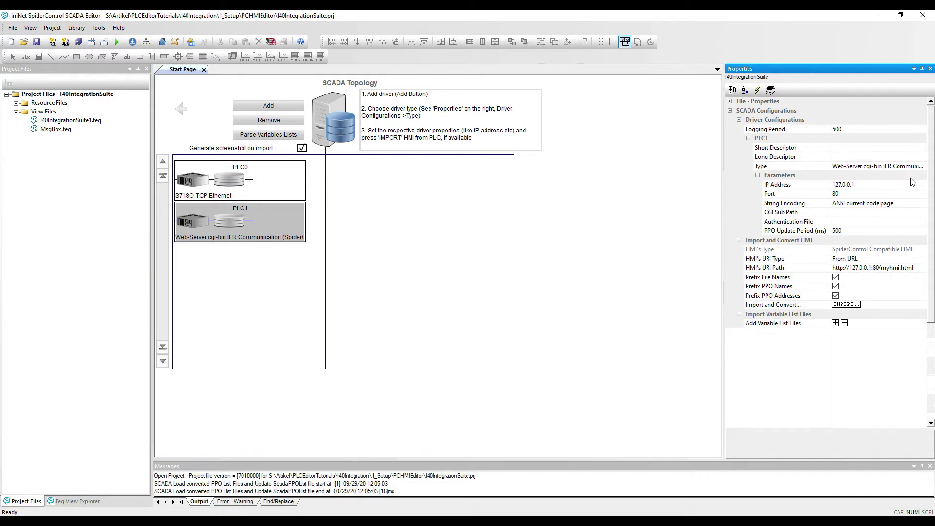
{"action": "left_click", "coordinate": [880, 185]}
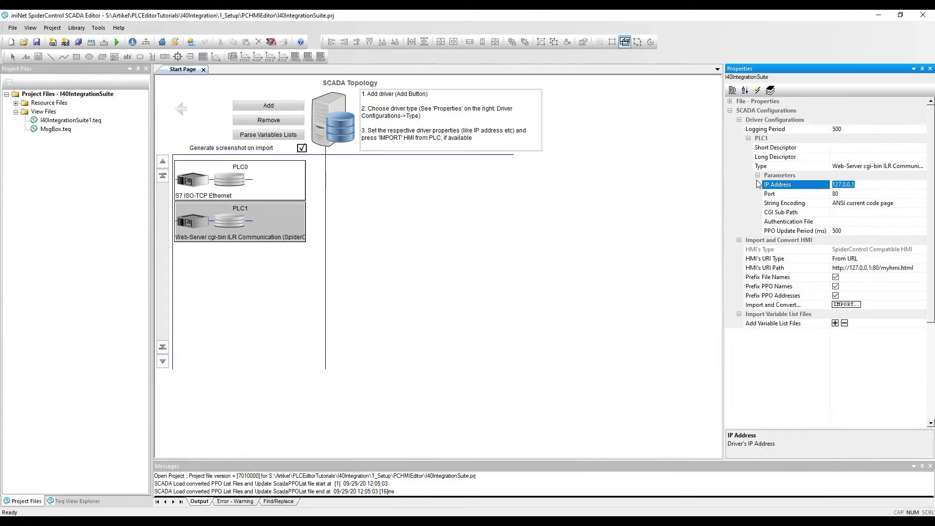
{"action": "type", "text": "192.9.225.251"}
{"action": "left_click", "coordinate": [871, 241]}
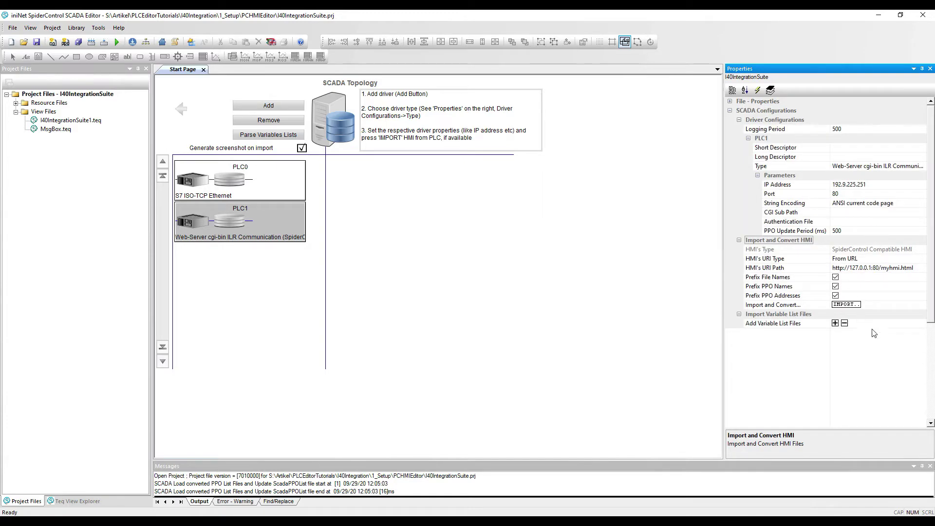
Attach CurrentPlc_1.tpy as PLC1's variable list, parse the variable lists, and open I40IntegrationSuite1.teq
{"action": "left_click", "coordinate": [835, 323]}
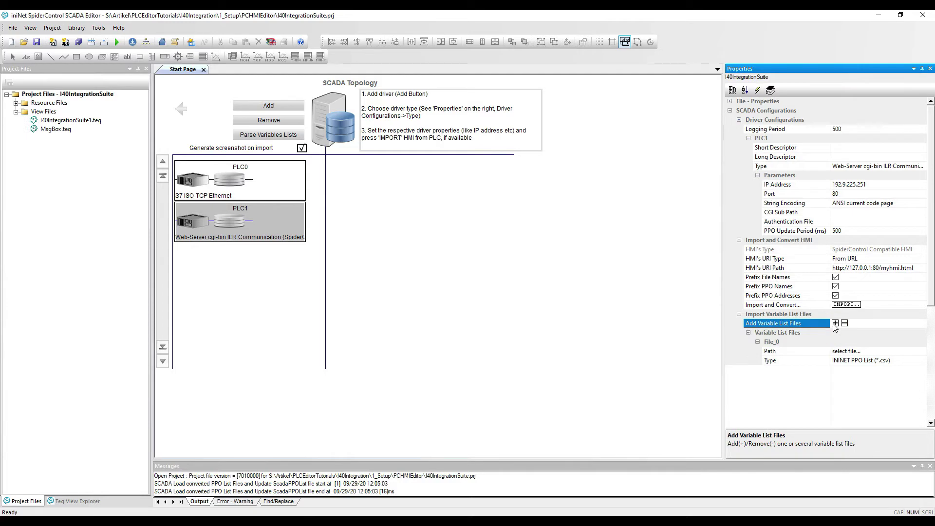
{"action": "left_click", "coordinate": [922, 351]}
{"action": "left_click", "coordinate": [922, 351]}
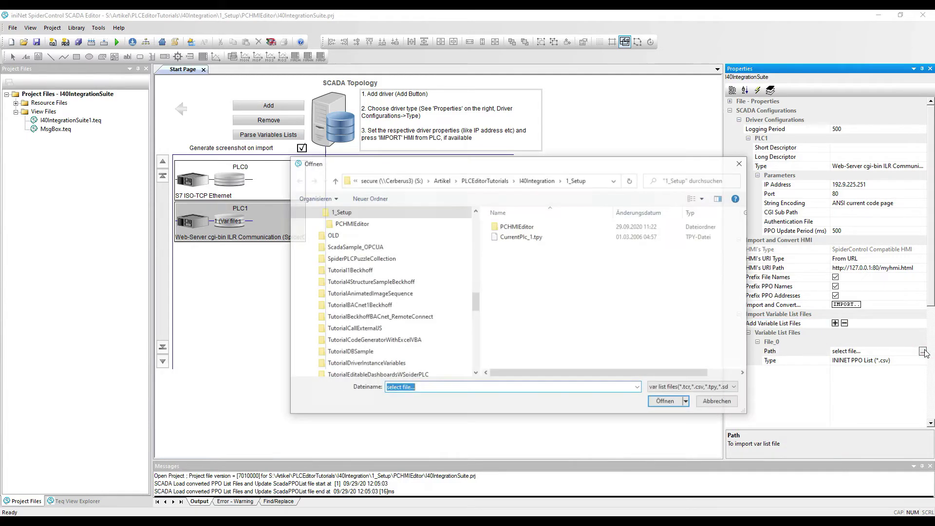
{"action": "left_click", "coordinate": [502, 237]}
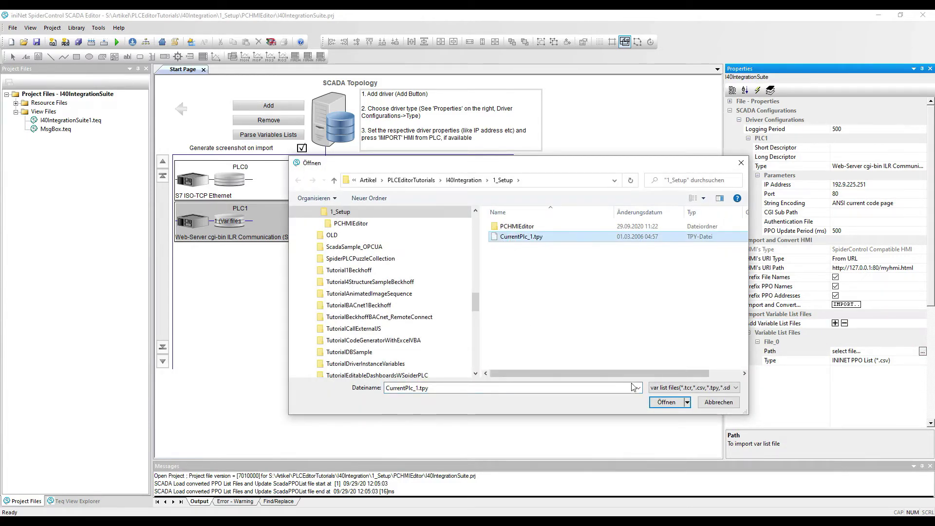
{"action": "left_click", "coordinate": [667, 402]}
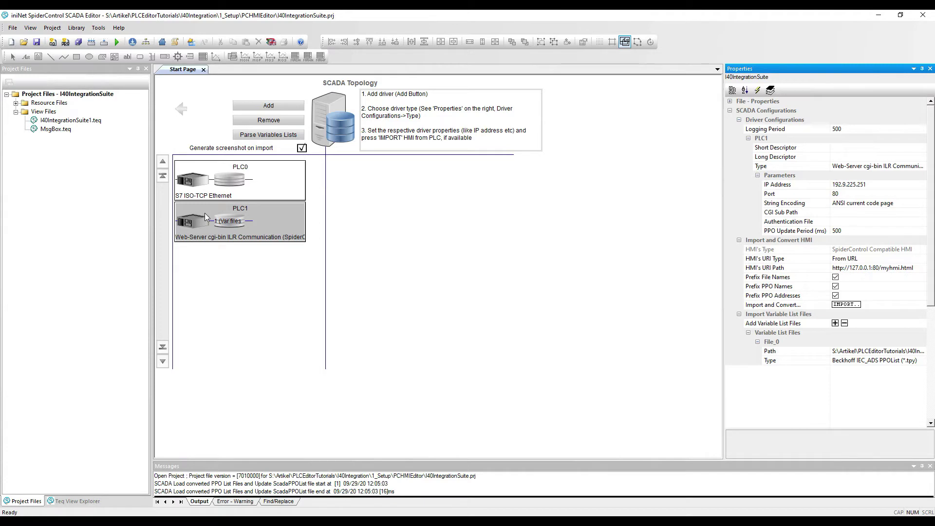
{"action": "left_click", "coordinate": [267, 137]}
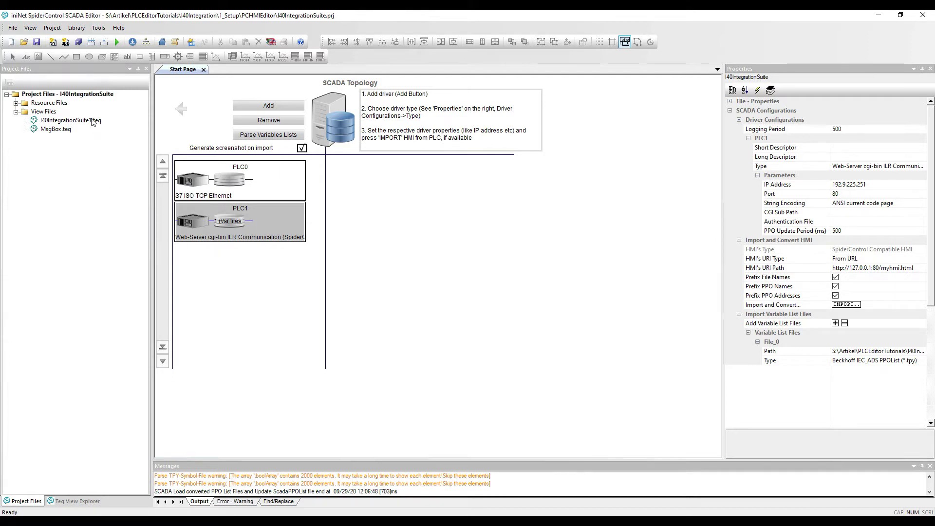
{"action": "double_click", "coordinate": [48, 122]}
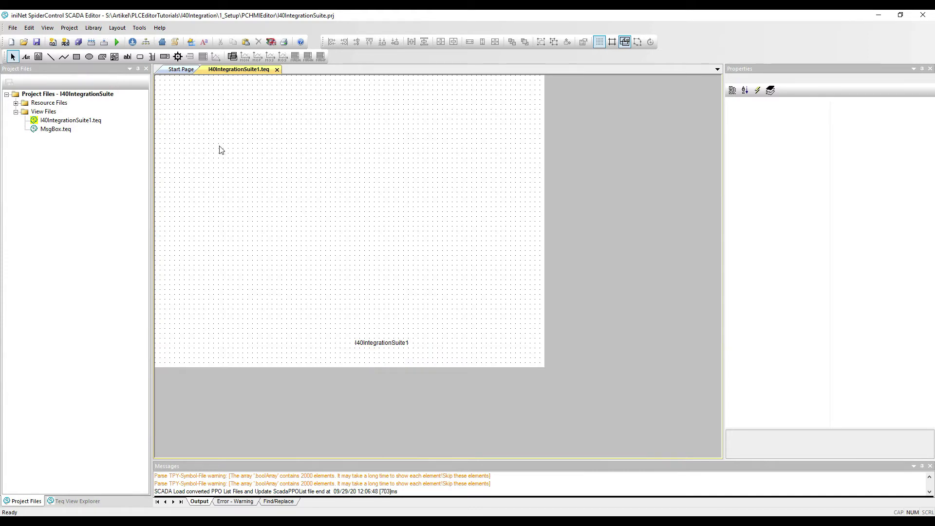
Draw an edit box near the top-left and bind it to PLC0:DB1.DBW0
{"action": "left_click", "coordinate": [126, 57]}
{"action": "left_click_drag", "start_coordinate": [208, 120], "coordinate": [366, 140]}
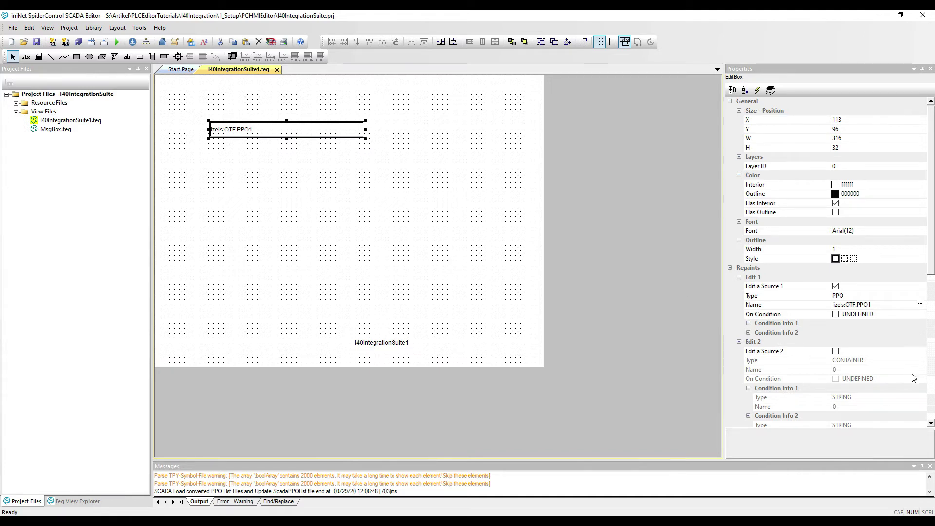
{"action": "left_click", "coordinate": [887, 304]}
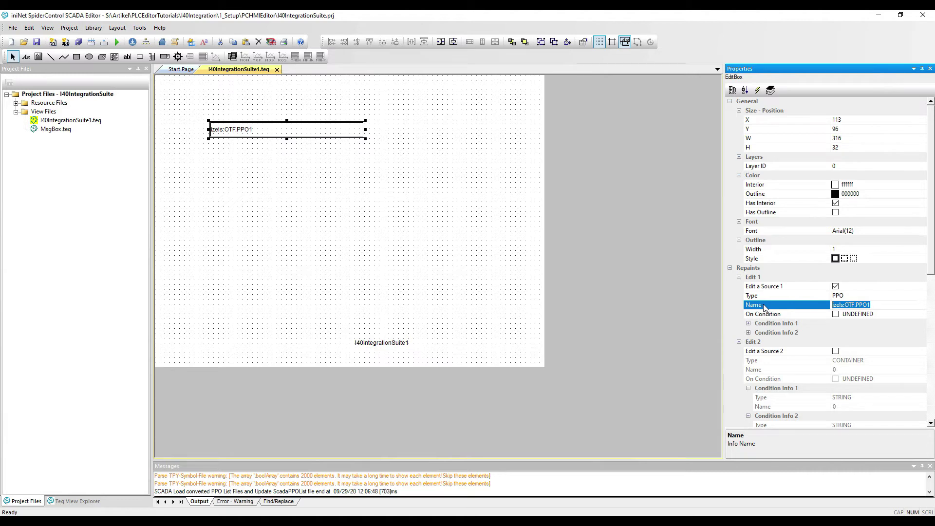
{"action": "type", "text": "PLC0"}
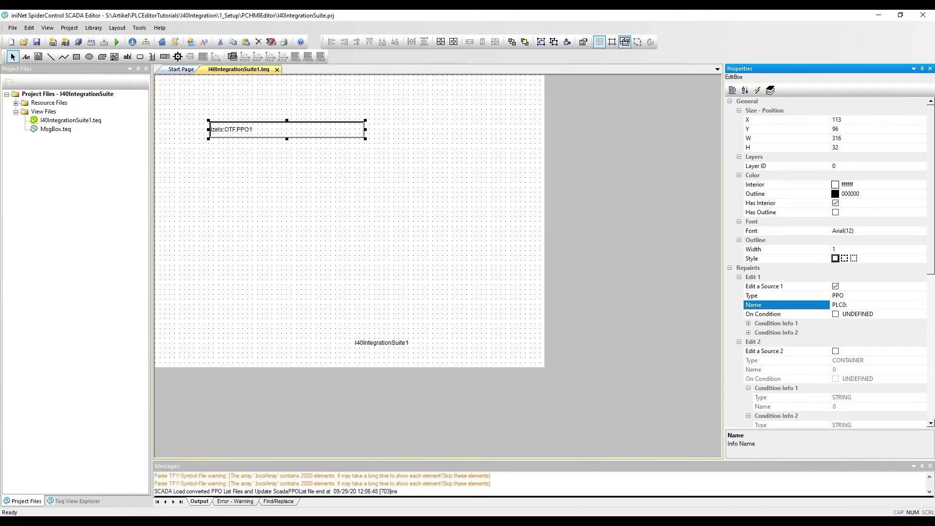
{"action": "type", "text": ":DB1"}
{"action": "type", "text": ".DBW0"}
{"action": "key", "text": "Return"}
Copy the box to make a PLC0:DB1.DBW2 box and a third copy further down
{"action": "left_click", "coordinate": [346, 127]}
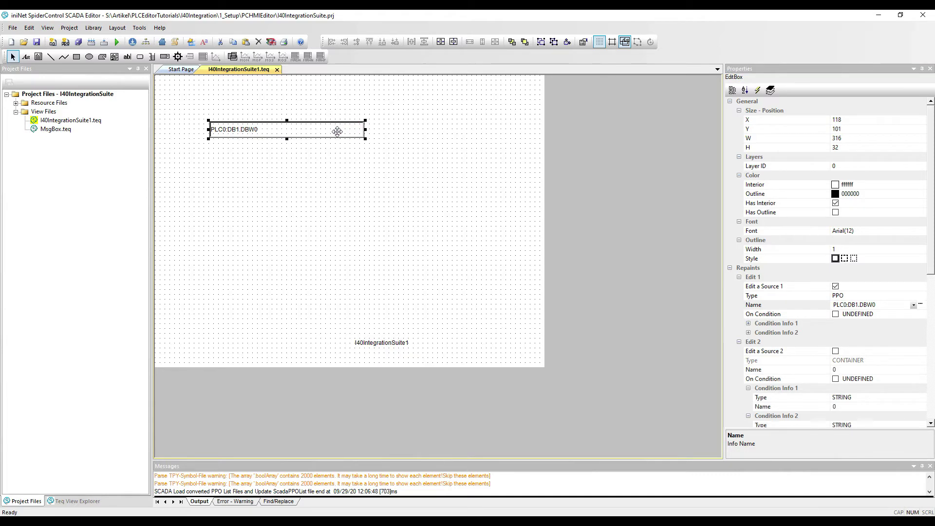
{"action": "left_click_drag", "start_coordinate": [334, 130], "coordinate": [335, 161]}
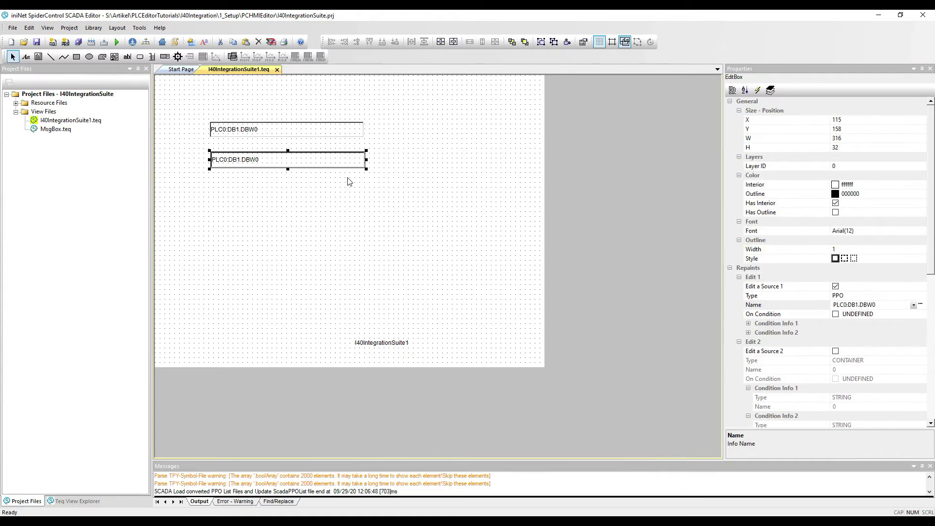
{"action": "key", "text": "BackSpace"}
{"action": "type", "text": "2"}
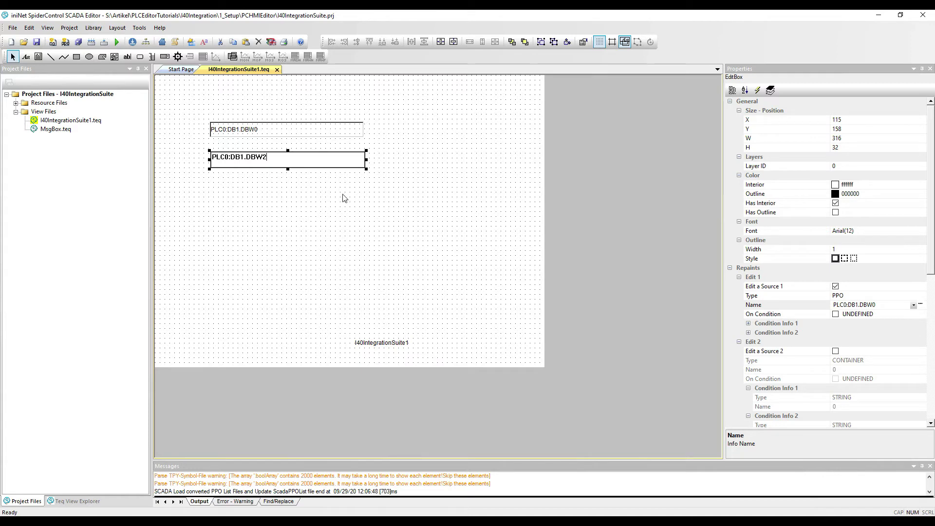
{"action": "left_click", "coordinate": [317, 247]}
{"action": "left_click_drag", "start_coordinate": [308, 127], "coordinate": [299, 200]}
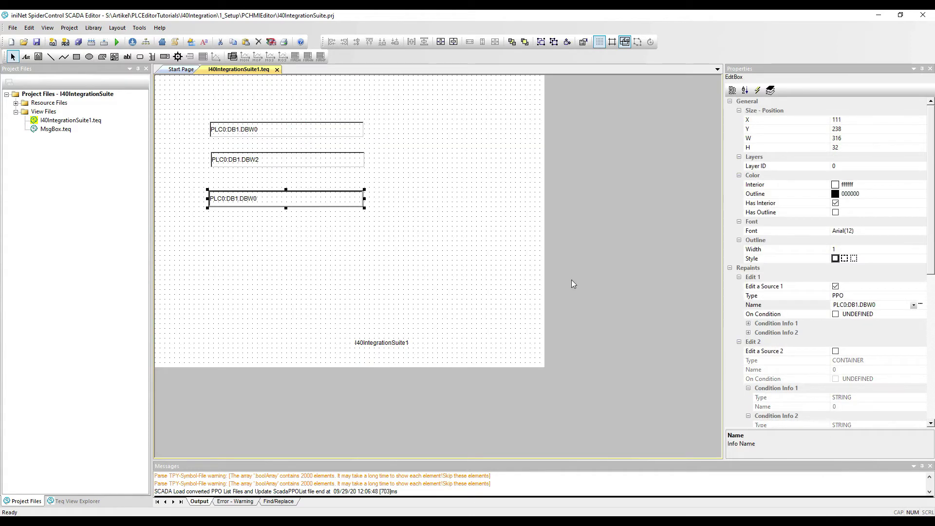
{"action": "left_click", "coordinate": [920, 305]}
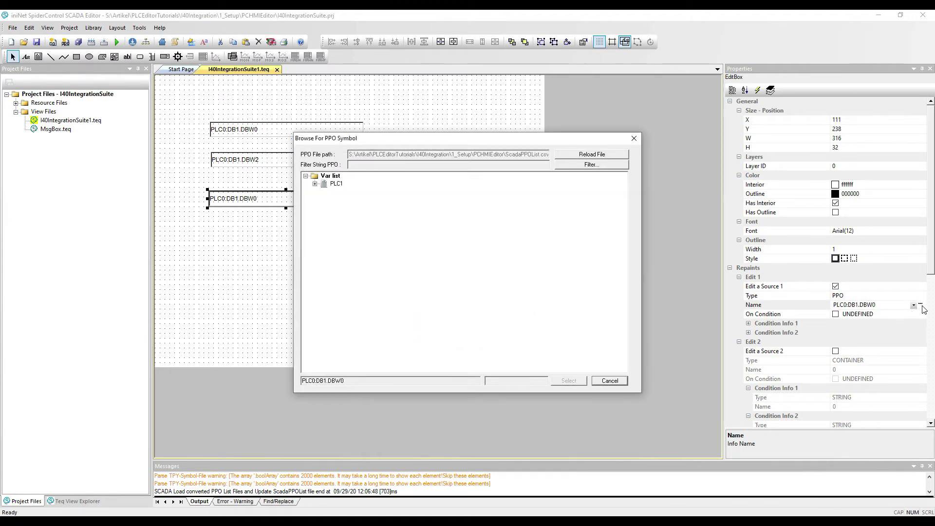
Bind the third edit box to PLC1:MAIN.myDINT1 via the PPO symbol browser
{"action": "left_click", "coordinate": [316, 183]}
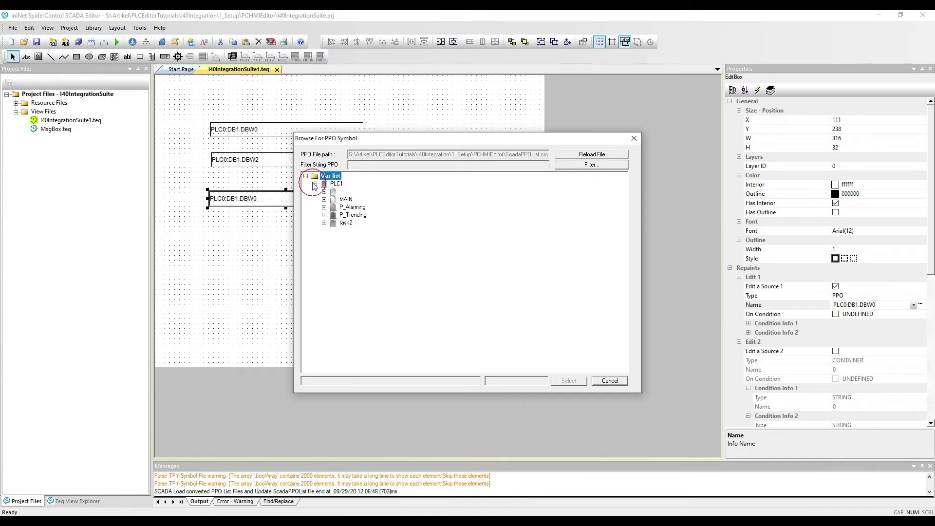
{"action": "left_click", "coordinate": [323, 200]}
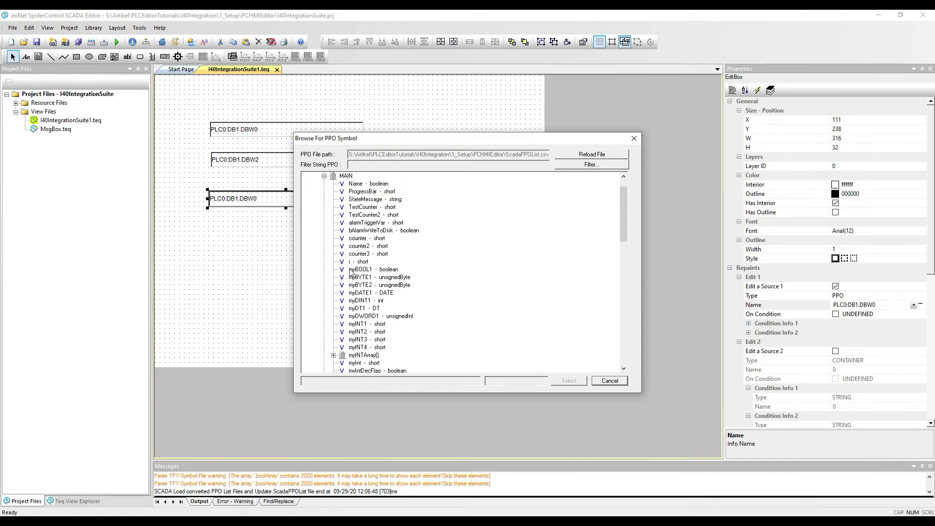
{"action": "left_click", "coordinate": [358, 300]}
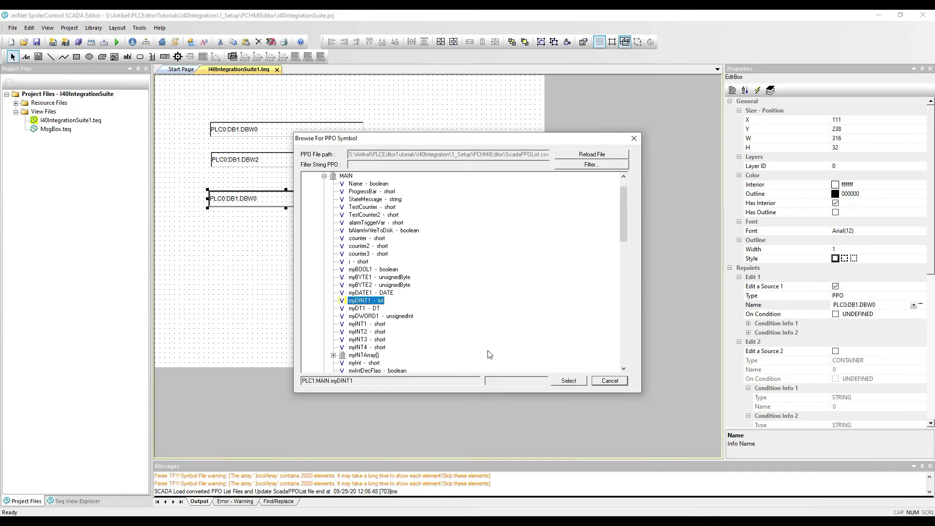
{"action": "left_click", "coordinate": [569, 381]}
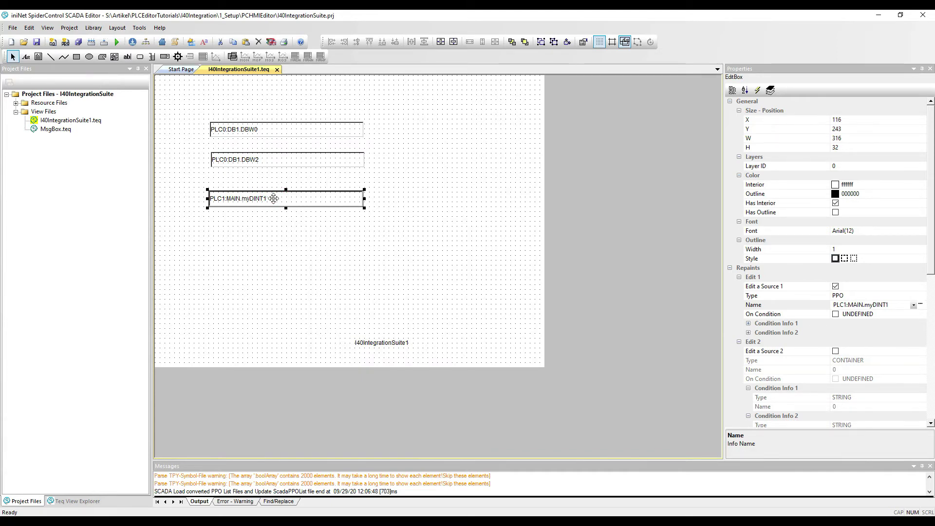
Copy it into a fourth box below, bound to PLC1:MAIN.StateMessage
{"action": "left_click_drag", "start_coordinate": [274, 199], "coordinate": [272, 228]}
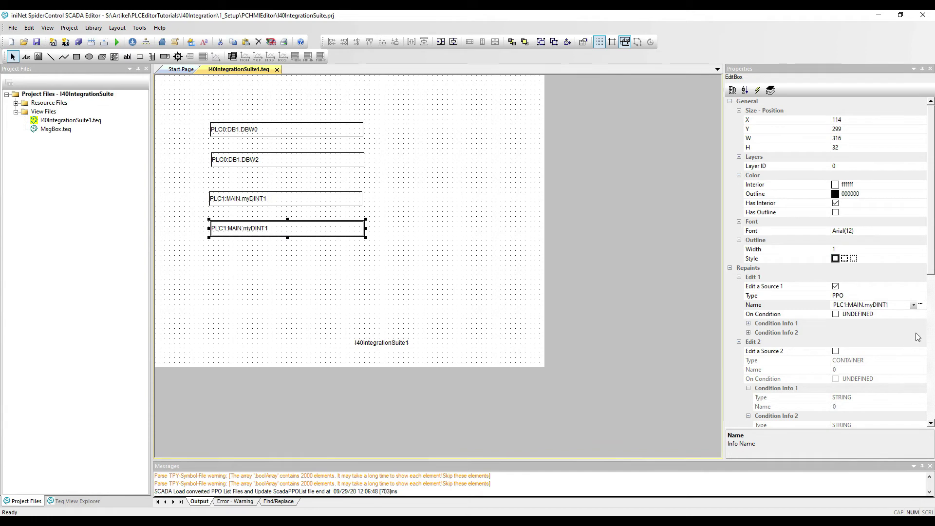
{"action": "left_click", "coordinate": [920, 305]}
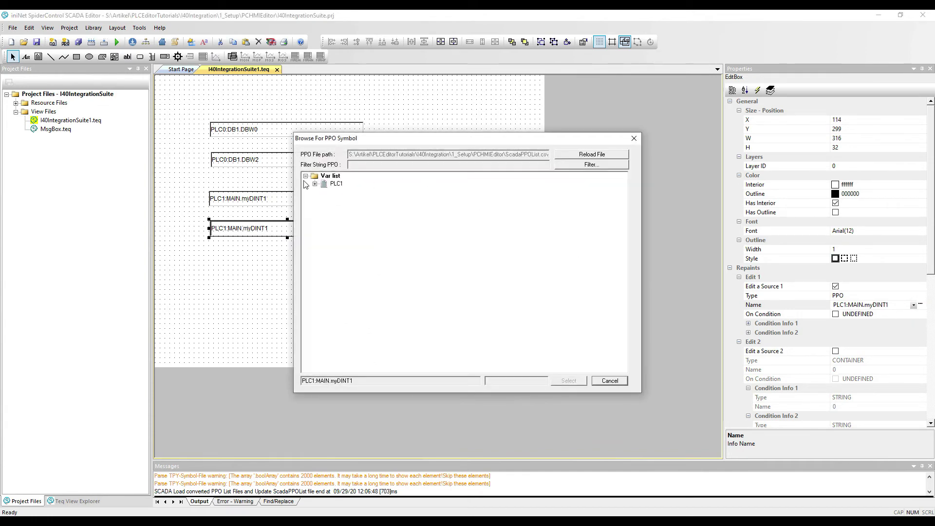
{"action": "left_click", "coordinate": [315, 183]}
{"action": "left_click", "coordinate": [324, 200]}
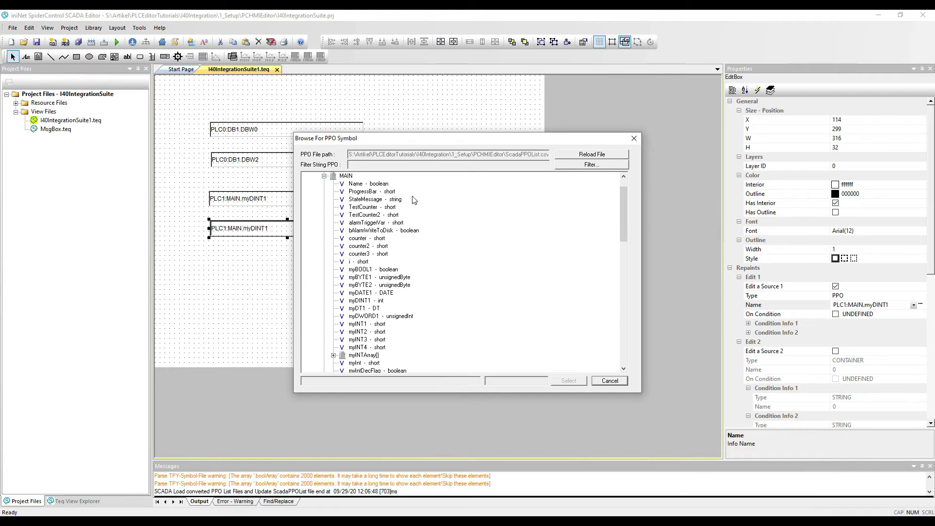
{"action": "left_click", "coordinate": [397, 200]}
{"action": "left_click", "coordinate": [569, 380]}
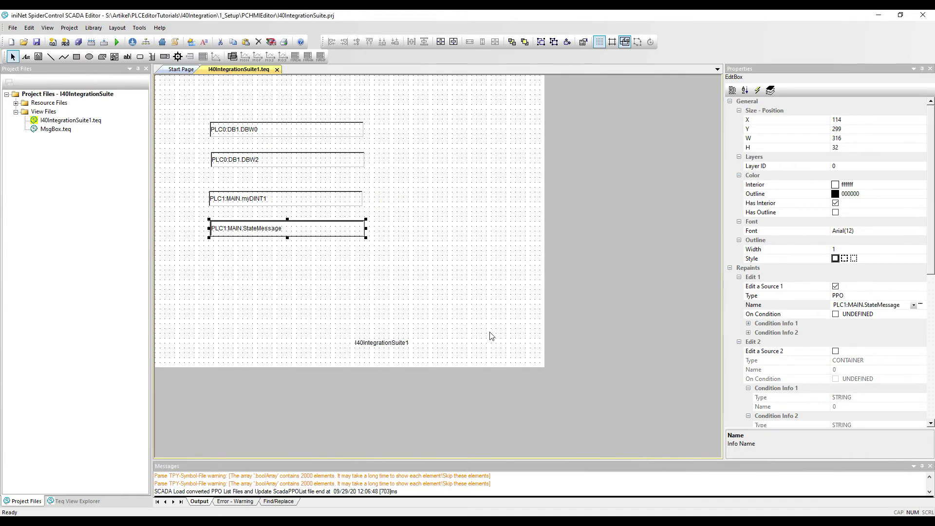
Build all and deploy to C:\WWW\HMI, skipping the PPO log, then restart the web server service
{"action": "left_click", "coordinate": [186, 70]}
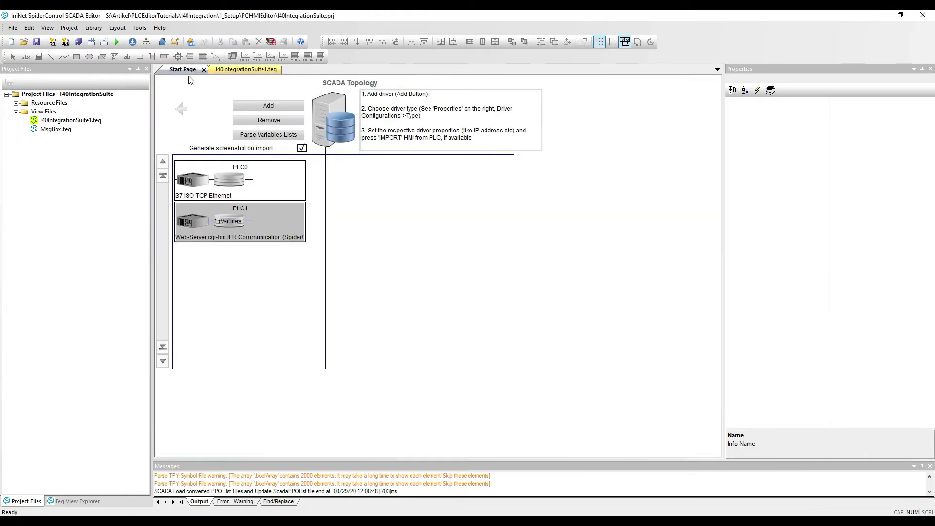
{"action": "left_click", "coordinate": [181, 110]}
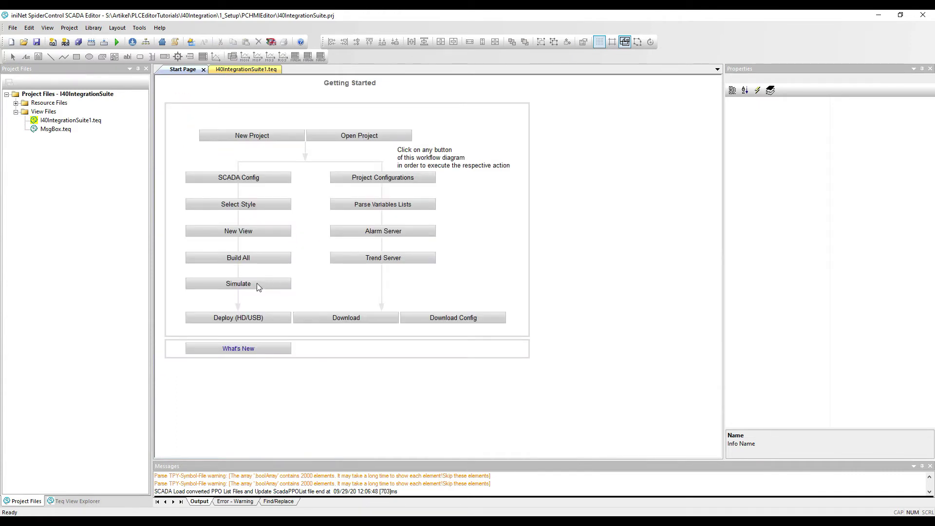
{"action": "left_click", "coordinate": [246, 321]}
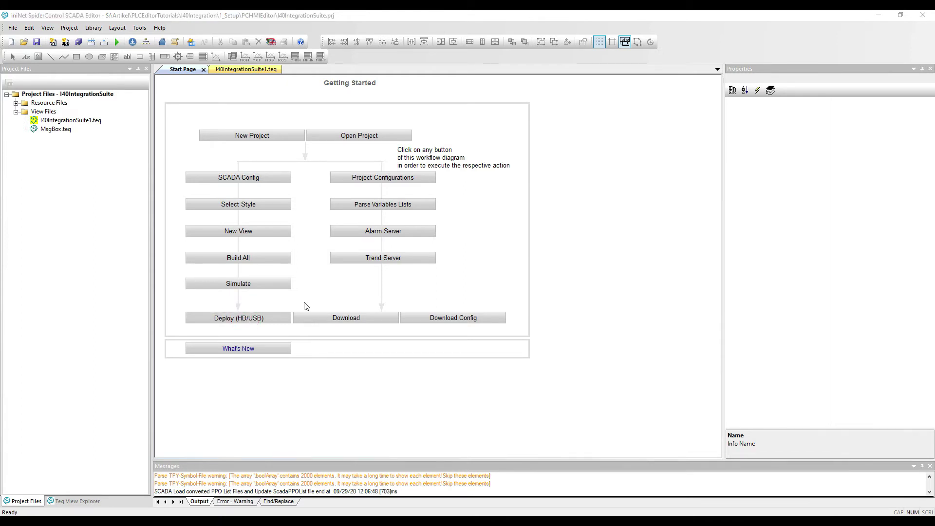
{"action": "left_click", "coordinate": [460, 295]}
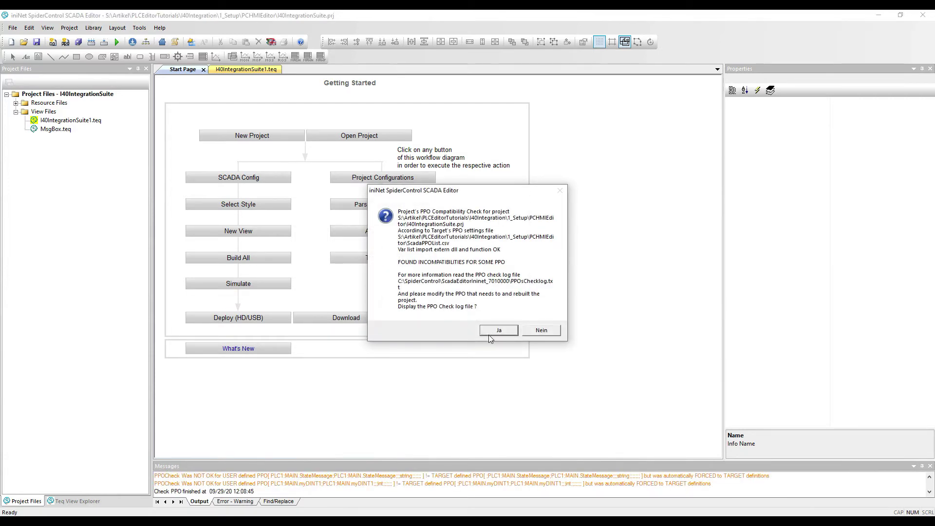
{"action": "left_click", "coordinate": [526, 333]}
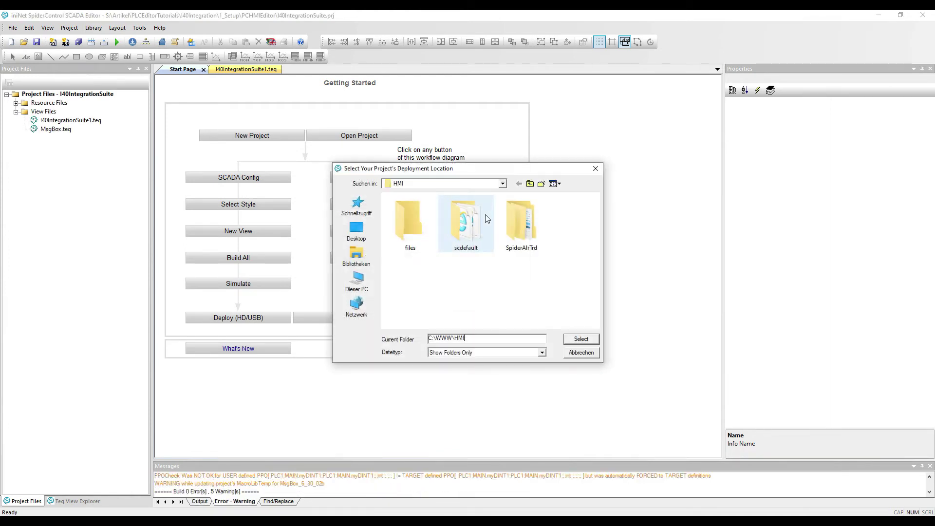
{"action": "left_click", "coordinate": [502, 184]}
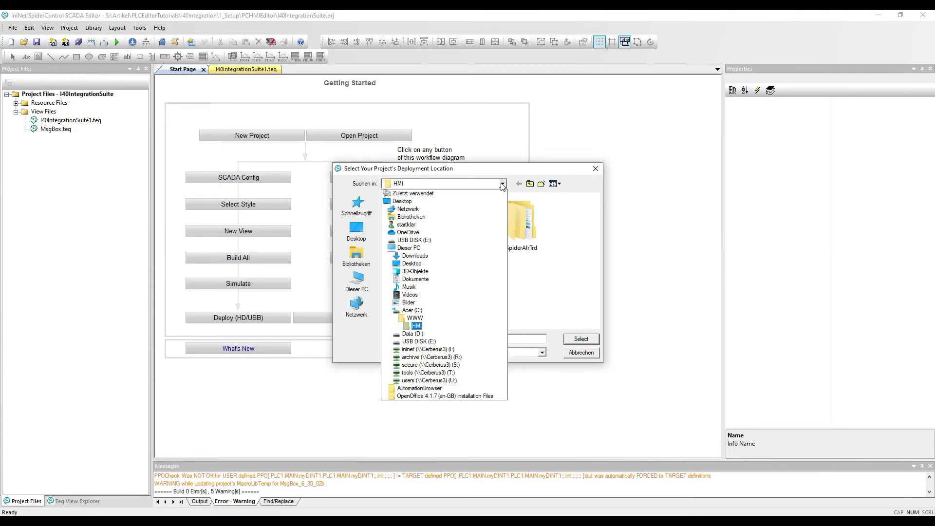
{"action": "left_click", "coordinate": [502, 183]}
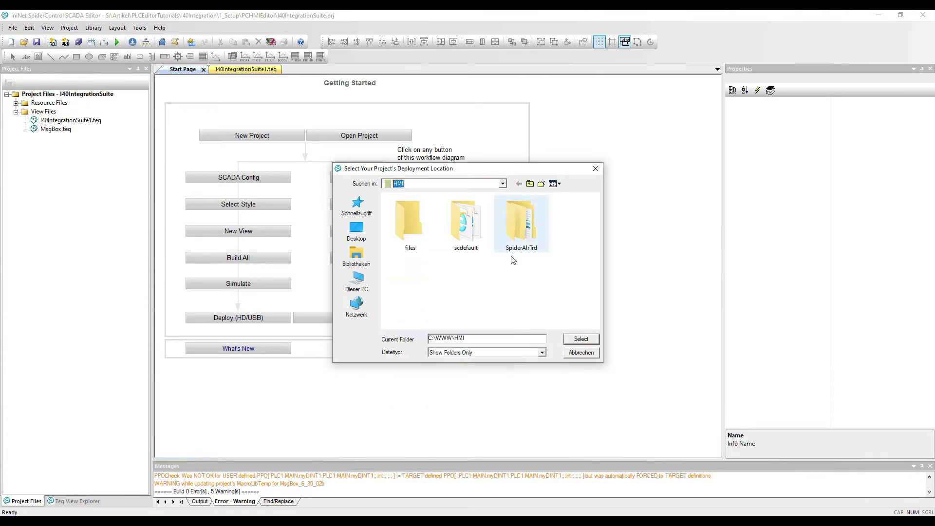
{"action": "left_click", "coordinate": [581, 338]}
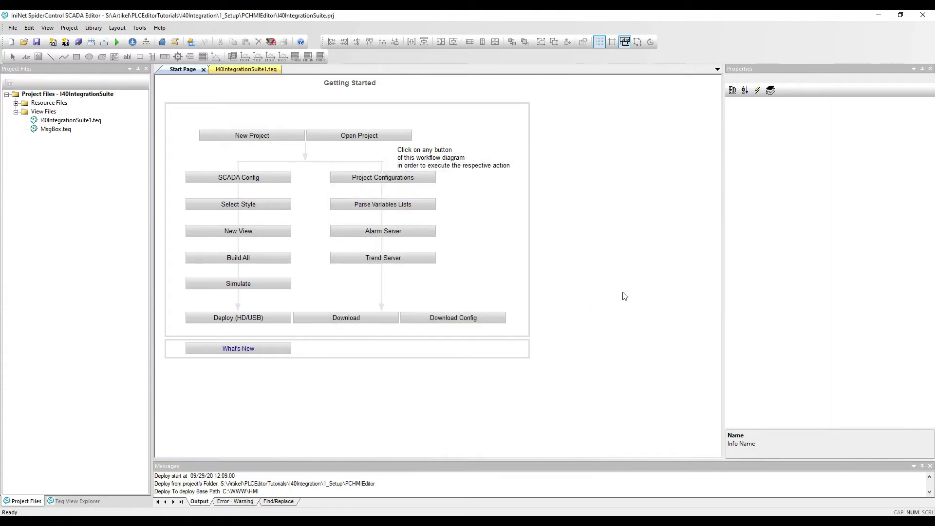
{"action": "left_click", "coordinate": [879, 15]}
{"action": "left_click", "coordinate": [537, 153]}
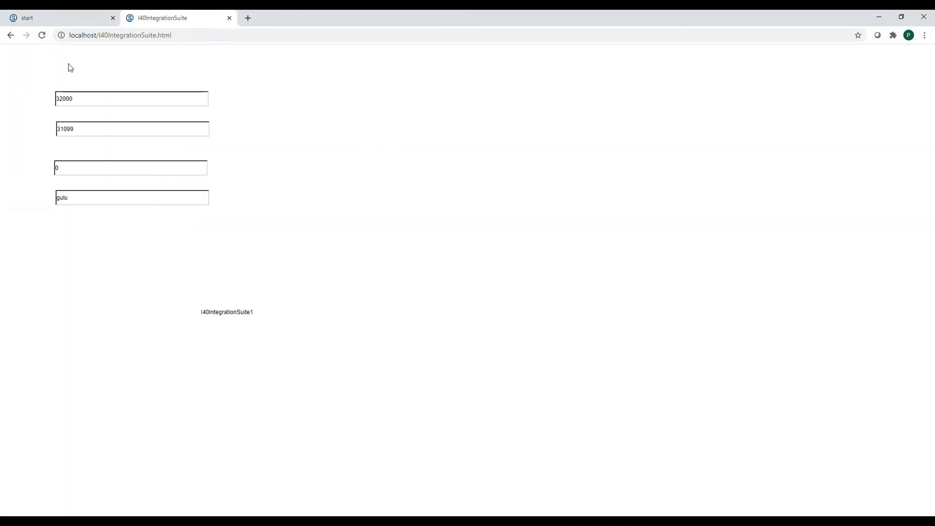
Change the first three HMI values to 31, 33 and 2
{"action": "left_click", "coordinate": [100, 100]}
{"action": "left_click", "coordinate": [94, 100]}
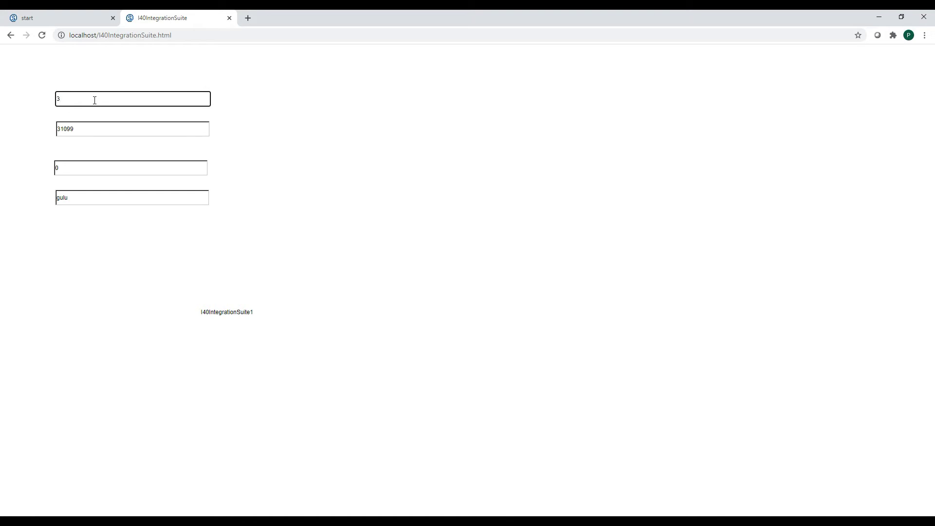
{"action": "double_click", "coordinate": [92, 129]}
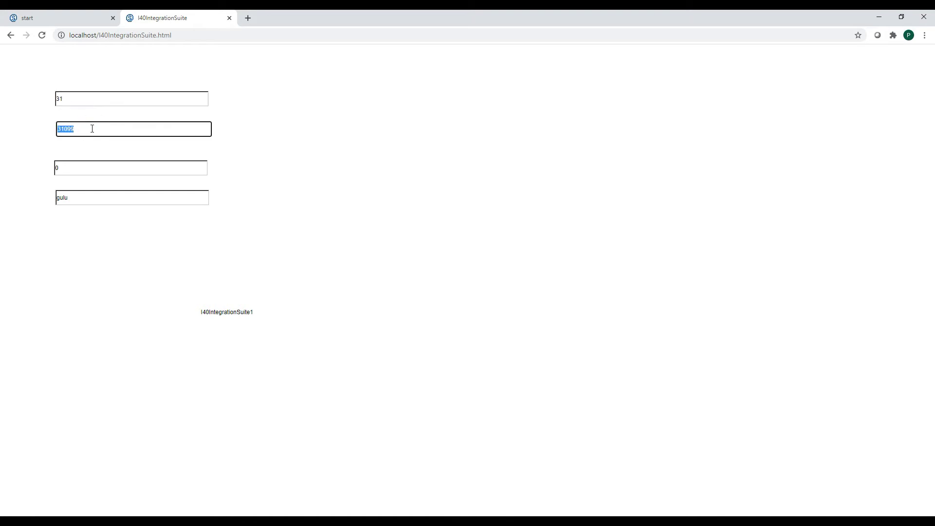
{"action": "type", "text": "33"}
{"action": "left_click", "coordinate": [263, 154]}
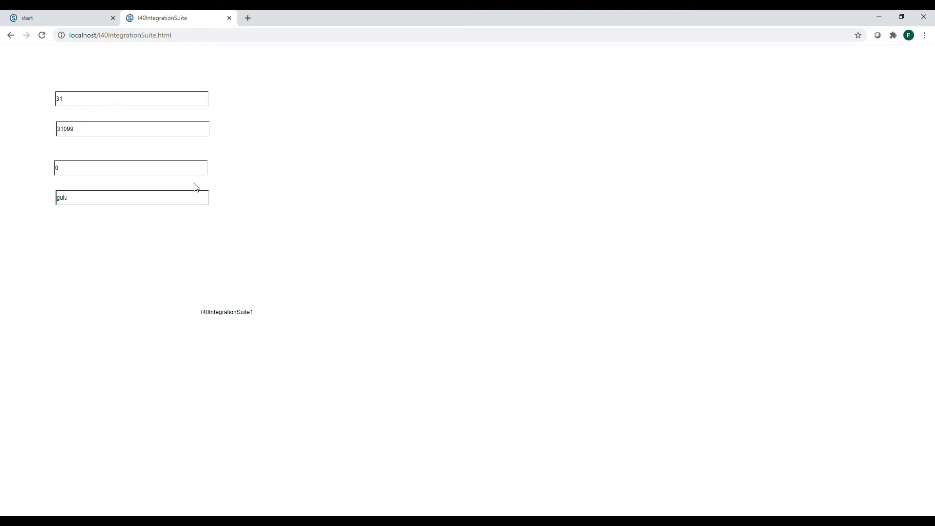
{"action": "double_click", "coordinate": [95, 169]}
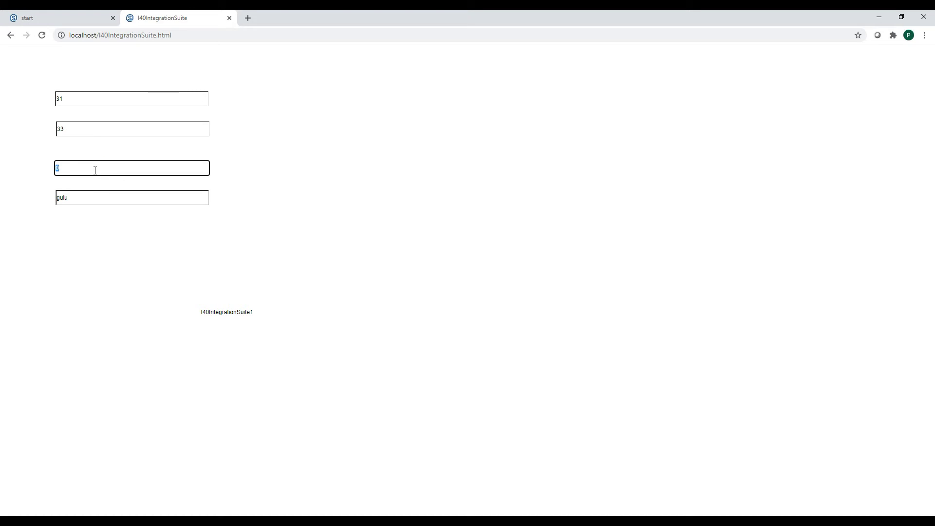
{"action": "type", "text": "2"}
{"action": "left_click", "coordinate": [302, 183]}
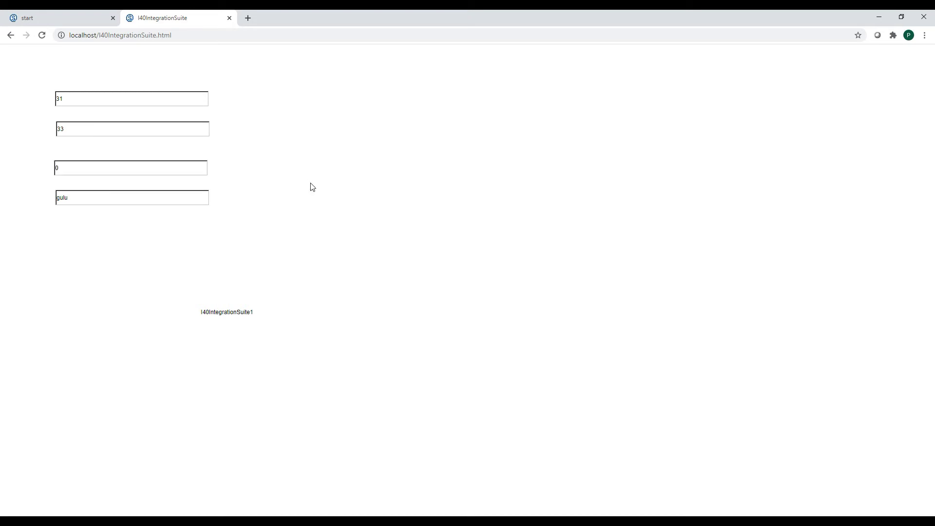
Cancel the text edit so it stays 'gulu', then return to the server status page
{"action": "double_click", "coordinate": [100, 195]}
{"action": "type", "text": "hello"}
{"action": "key", "text": "Return"}
{"action": "left_click", "coordinate": [53, 20]}
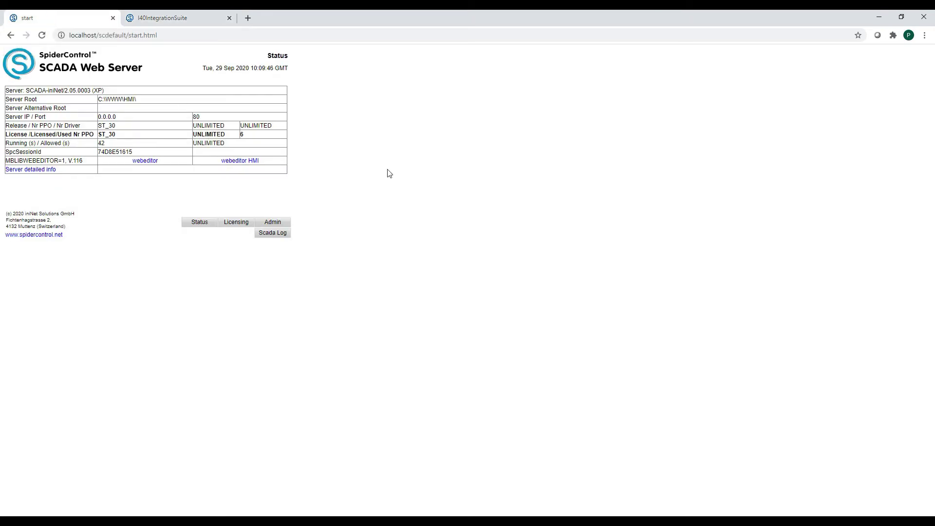
{"action": "left_click", "coordinate": [100, 37]}
{"action": "left_click", "coordinate": [183, 36]}
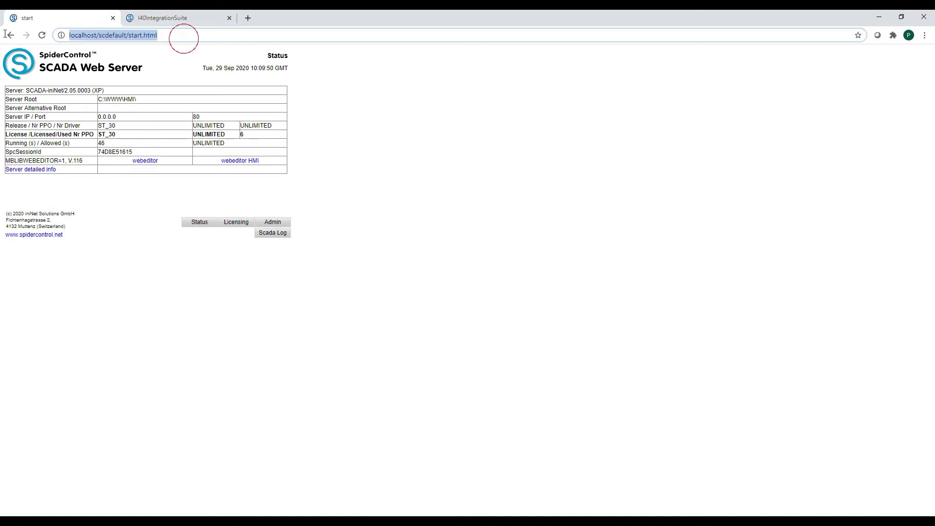
{"action": "type", "text": "localh"}
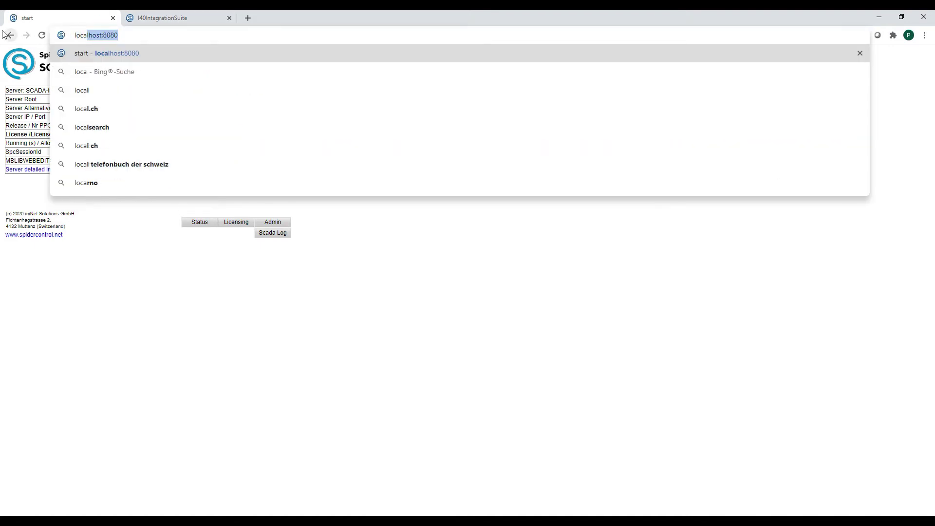
{"action": "type", "text": "ost"}
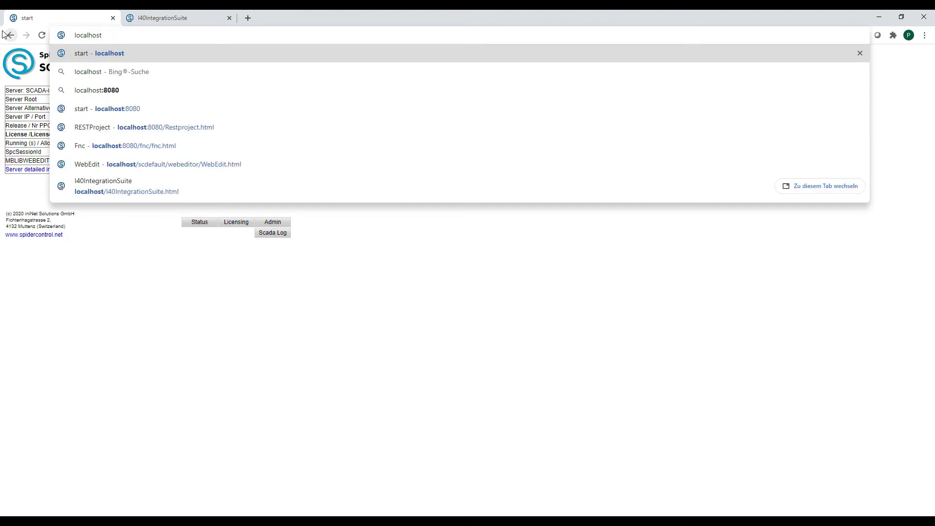
{"action": "key", "text": "Return"}
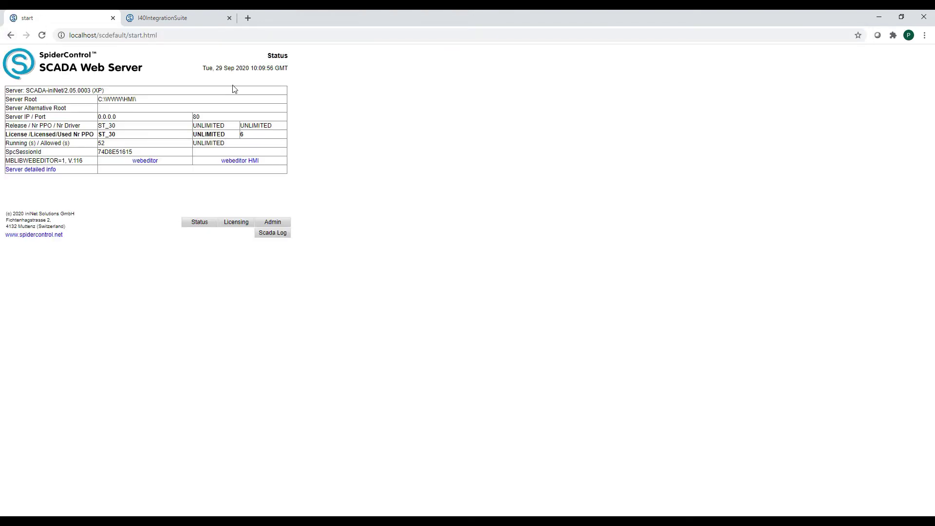
Open the FBD project in the web editor and start editing the fupla1.teq sheet
{"action": "left_click", "coordinate": [147, 162]}
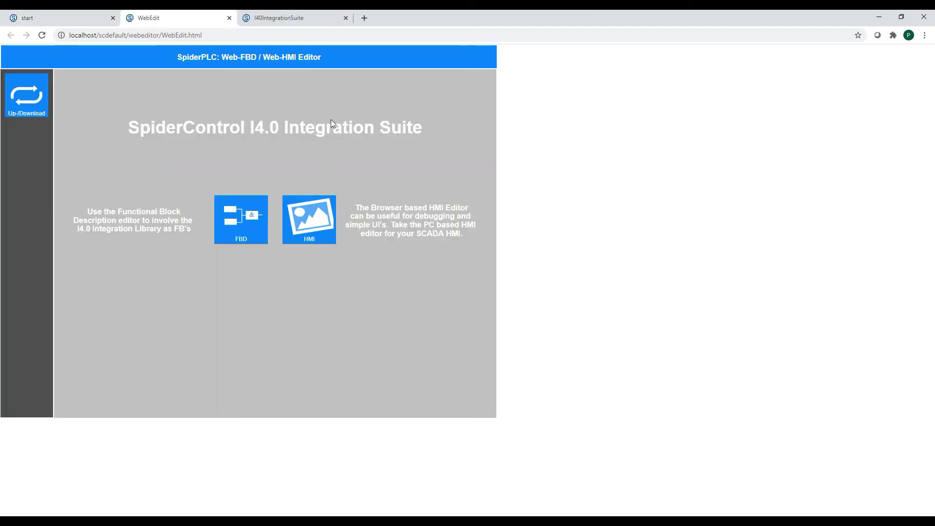
{"action": "left_click", "coordinate": [244, 217]}
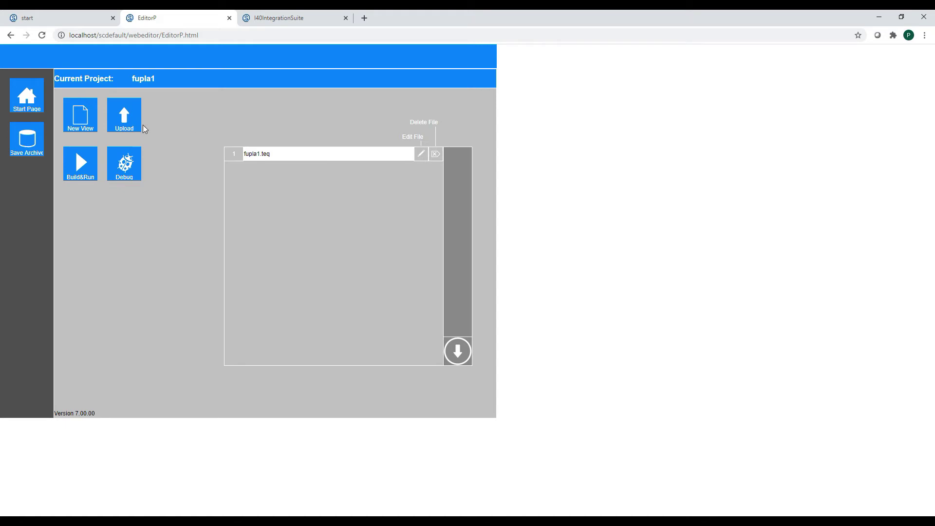
{"action": "left_click", "coordinate": [420, 153]}
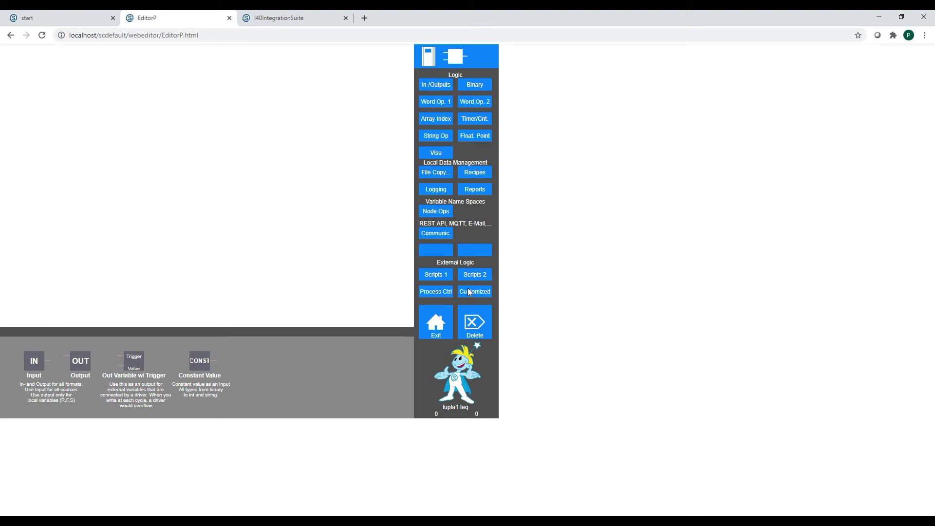
{"action": "left_click", "coordinate": [475, 85]}
{"action": "left_click", "coordinate": [435, 102]}
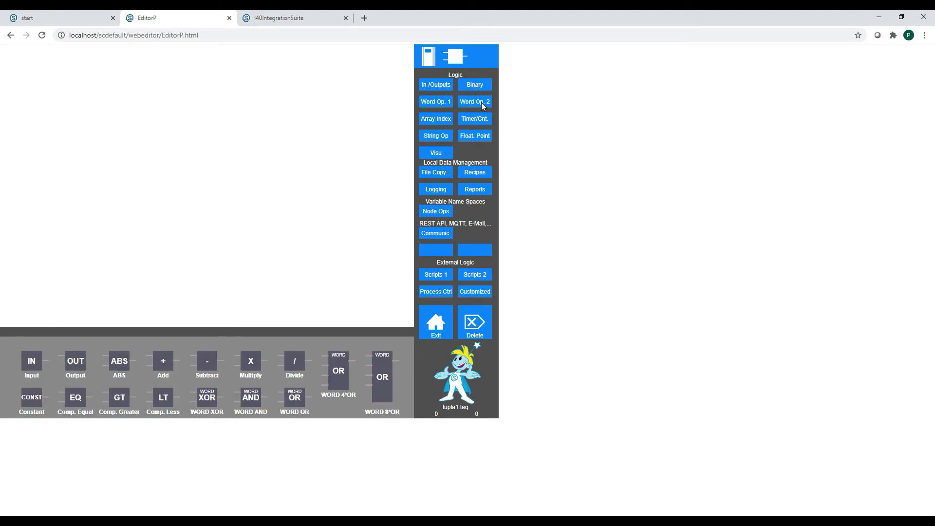
{"action": "left_click", "coordinate": [481, 101]}
{"action": "left_click", "coordinate": [447, 121]}
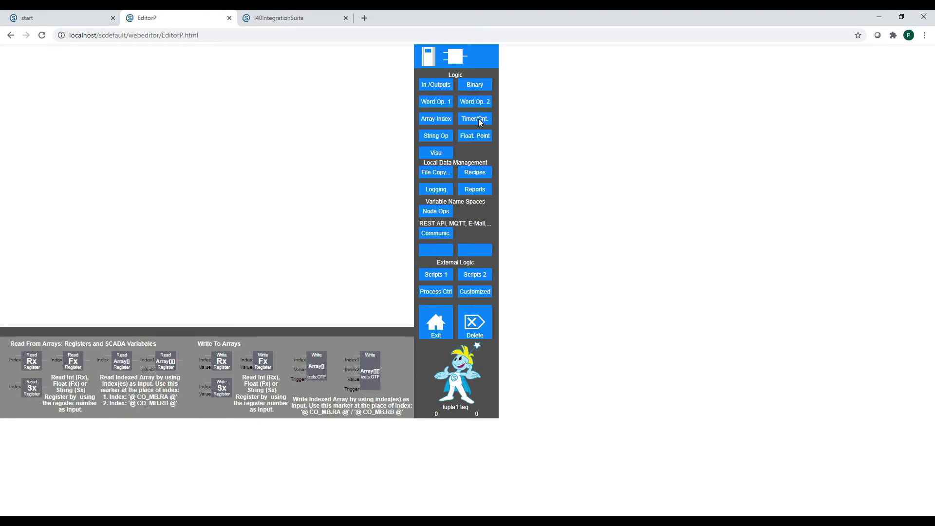
{"action": "left_click", "coordinate": [480, 123]}
{"action": "left_click", "coordinate": [444, 139]}
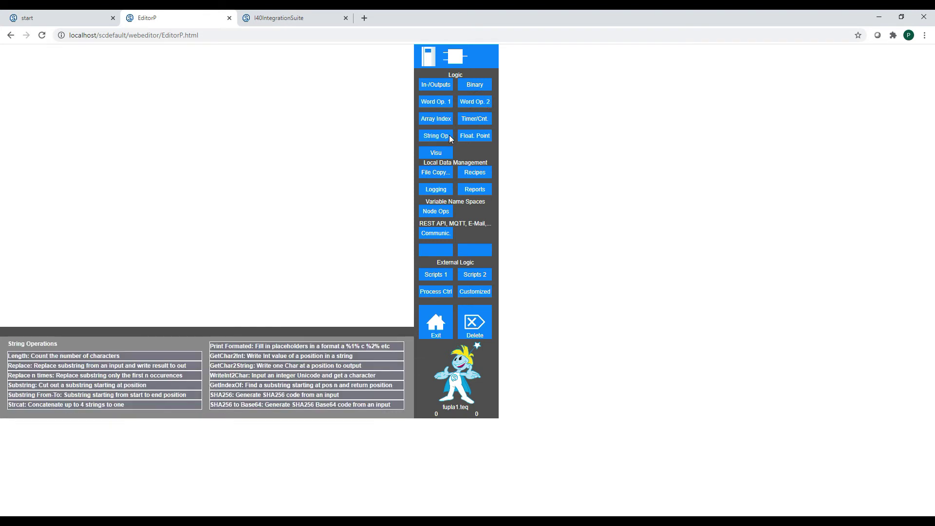
{"action": "left_click", "coordinate": [472, 137]}
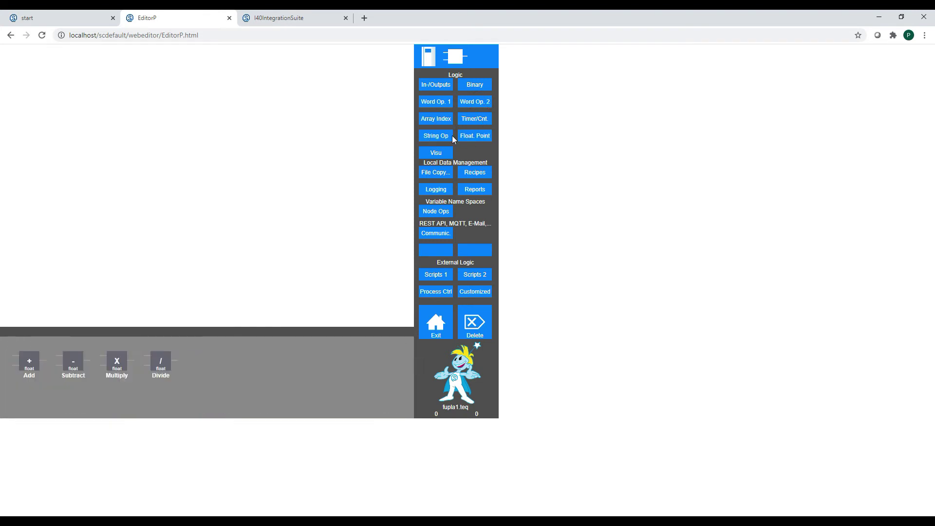
{"action": "left_click", "coordinate": [431, 86]}
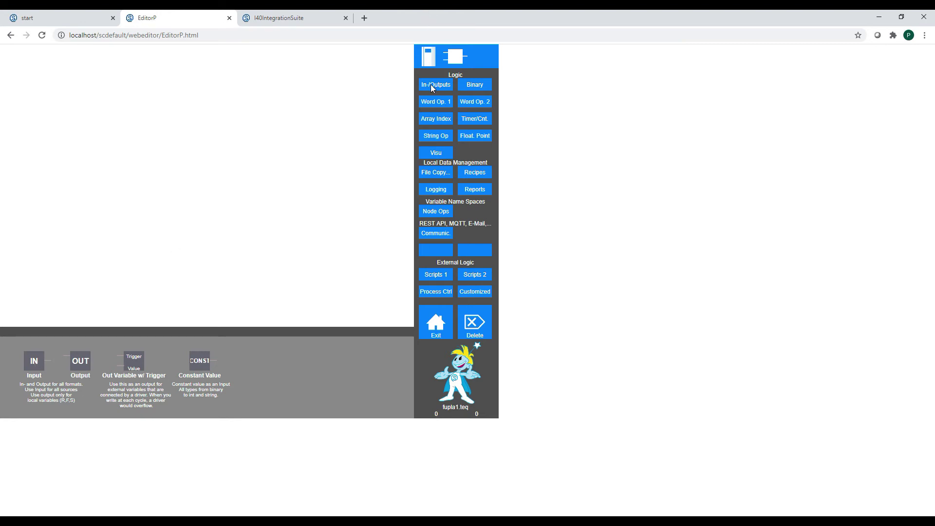
{"action": "left_click", "coordinate": [34, 362]}
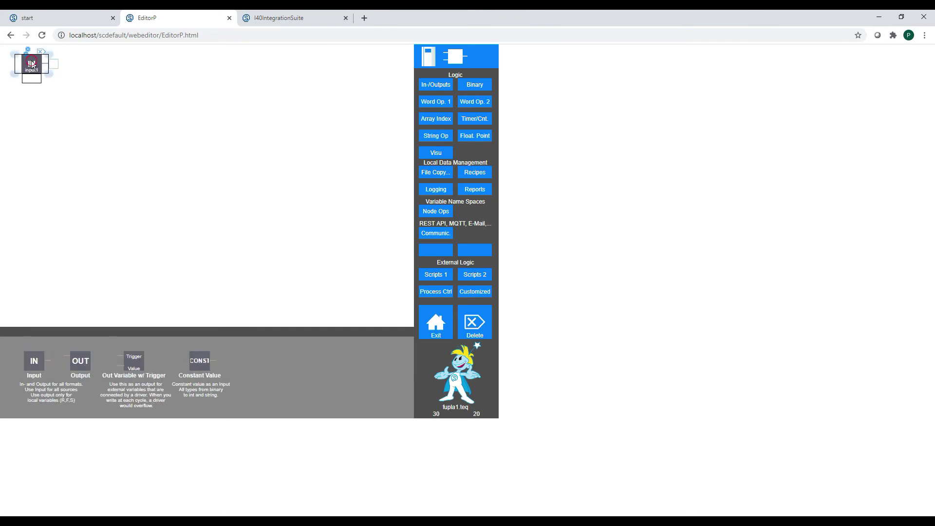
Place two more copies of input1 below the first, giving three stacked IN blocks
{"action": "left_click_drag", "start_coordinate": [31, 68], "coordinate": [30, 144]}
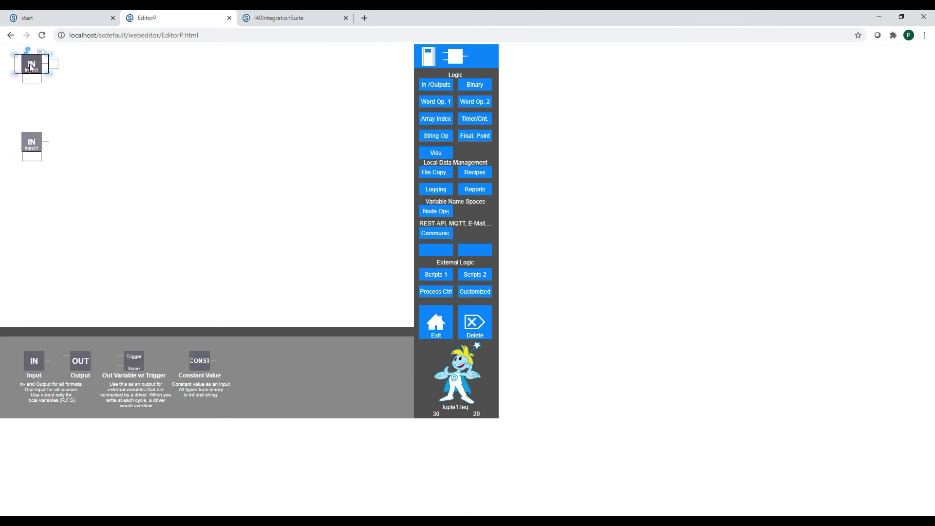
{"action": "left_click", "coordinate": [30, 202]}
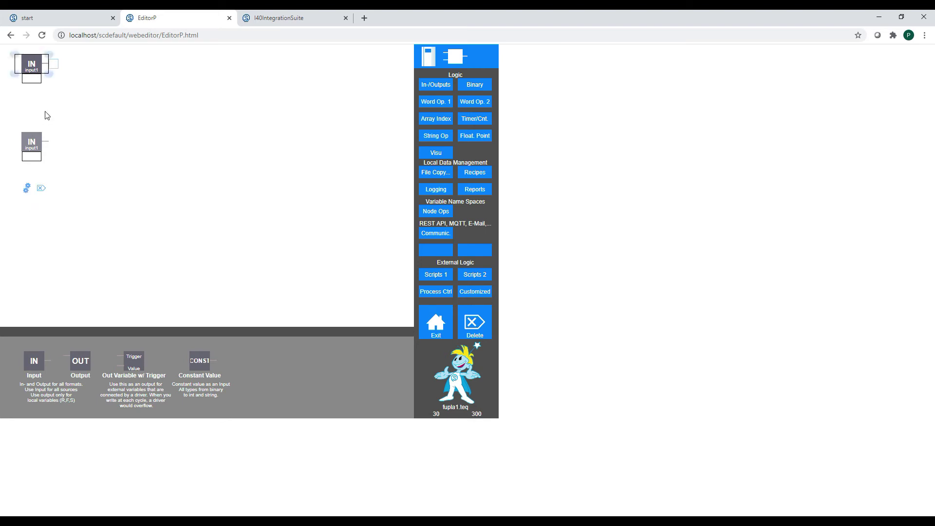
{"action": "left_click", "coordinate": [34, 69]}
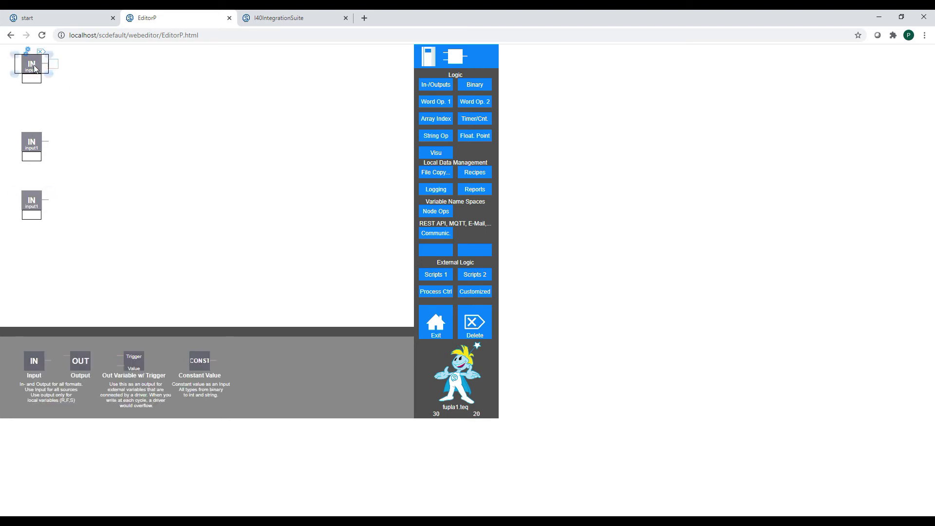
{"action": "key", "text": "Down"}
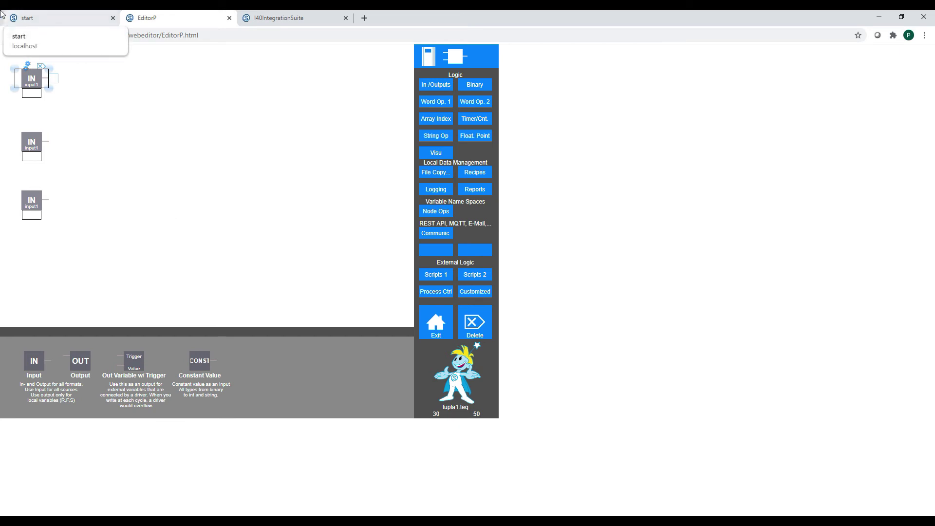
Bind the first IN block to a PLC0:DB1 word and paste the copied name into the second block
{"action": "left_click", "coordinate": [27, 65]}
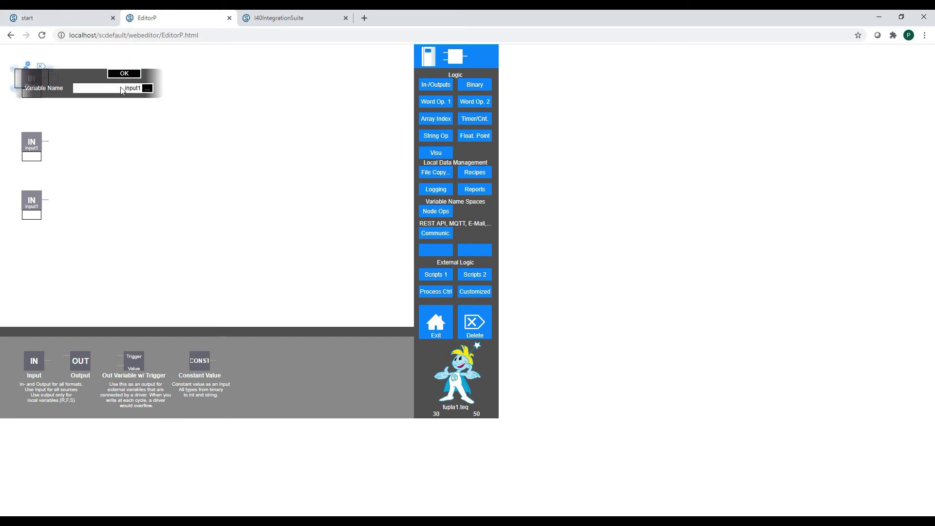
{"action": "double_click", "coordinate": [121, 88]}
{"action": "type", "text": "PLC0:DB1.DBW0"}
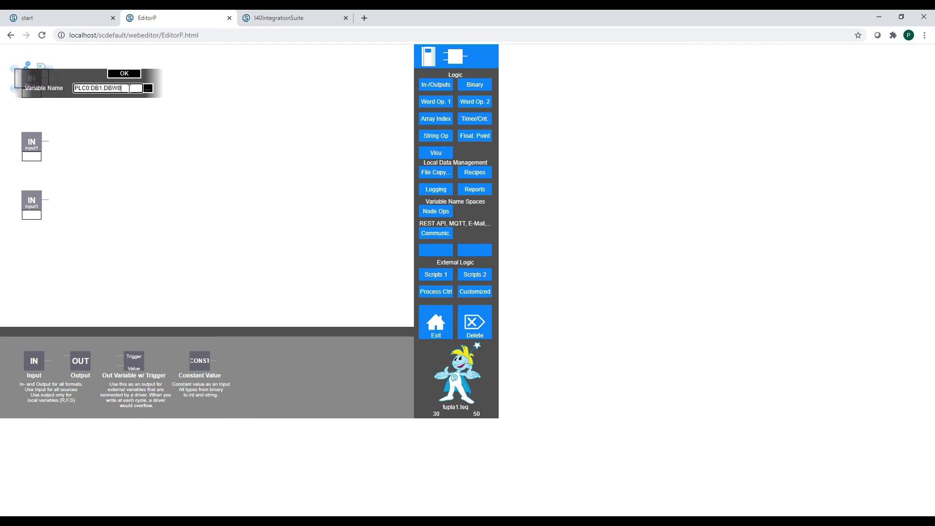
{"action": "left_click_drag", "start_coordinate": [129, 88], "coordinate": [50, 97]}
{"action": "key", "text": "ctrl+c"}
{"action": "left_click", "coordinate": [34, 150]}
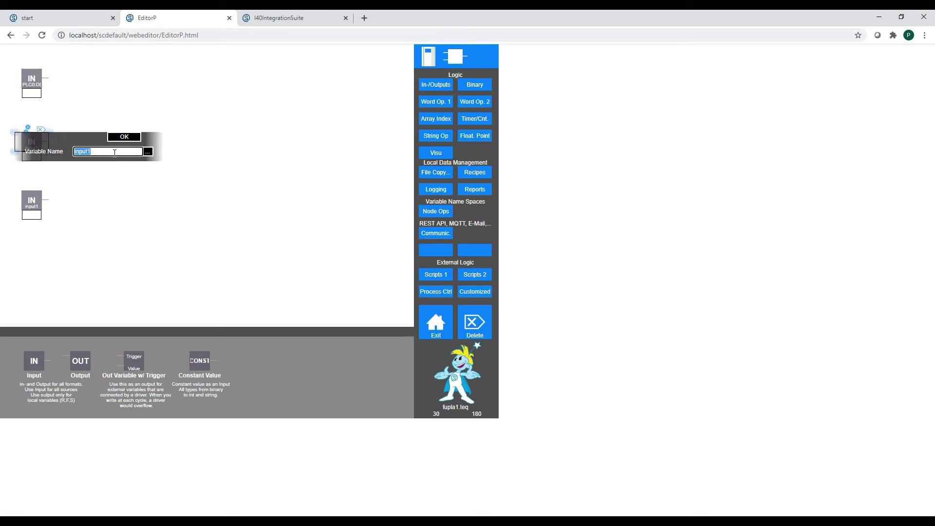
{"action": "key", "text": "ctrl+v"}
{"action": "left_click", "coordinate": [125, 137]}
Open the third IN block's variable settings, then switch to the SCADA Editor
{"action": "left_click", "coordinate": [38, 207]}
{"action": "left_click", "coordinate": [29, 187]}
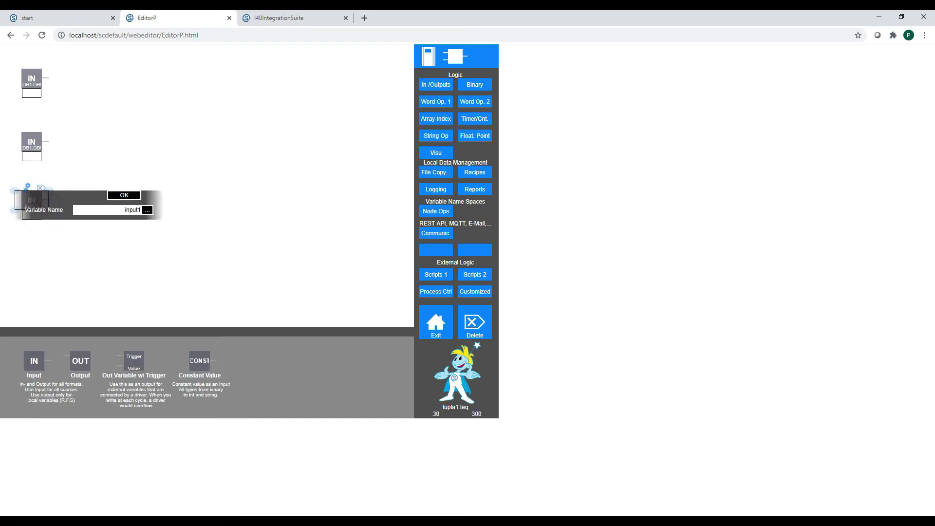
{"action": "key", "text": "alt+Tab"}
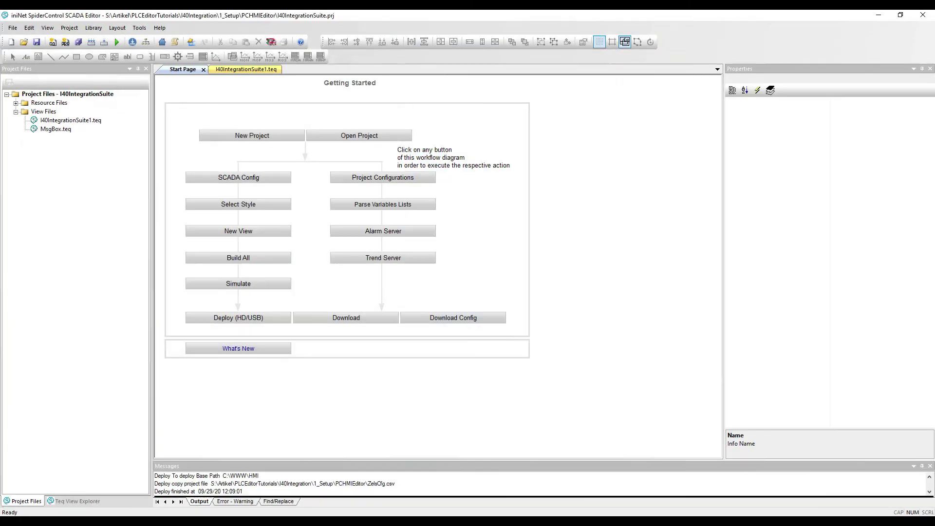
Open I40IntegrationSuite1.teq and copy the myDINT1 edit box's variable name PLC1:MAIN.myDINT1
{"action": "double_click", "coordinate": [56, 120]}
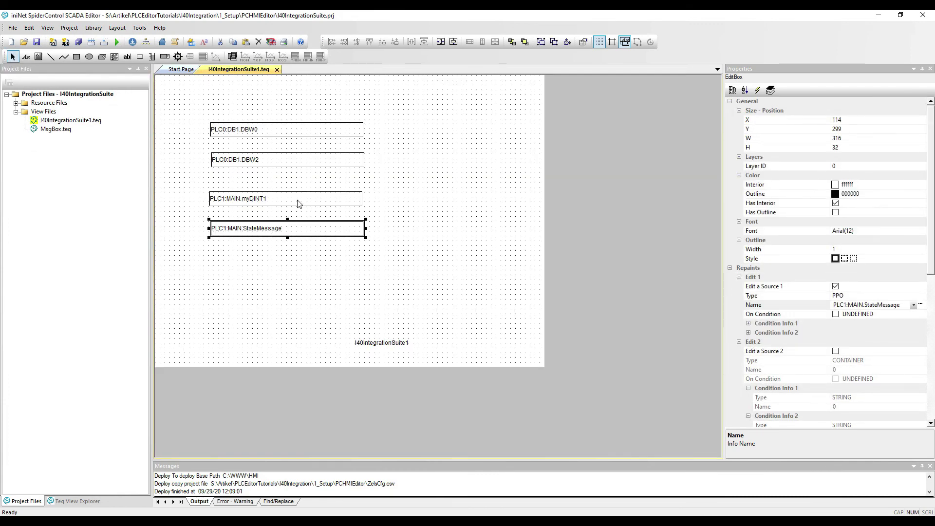
{"action": "left_click", "coordinate": [298, 201]}
{"action": "left_click", "coordinate": [896, 306]}
{"action": "left_click_drag", "start_coordinate": [896, 306], "coordinate": [800, 316]}
{"action": "key", "text": "ctrl+c"}
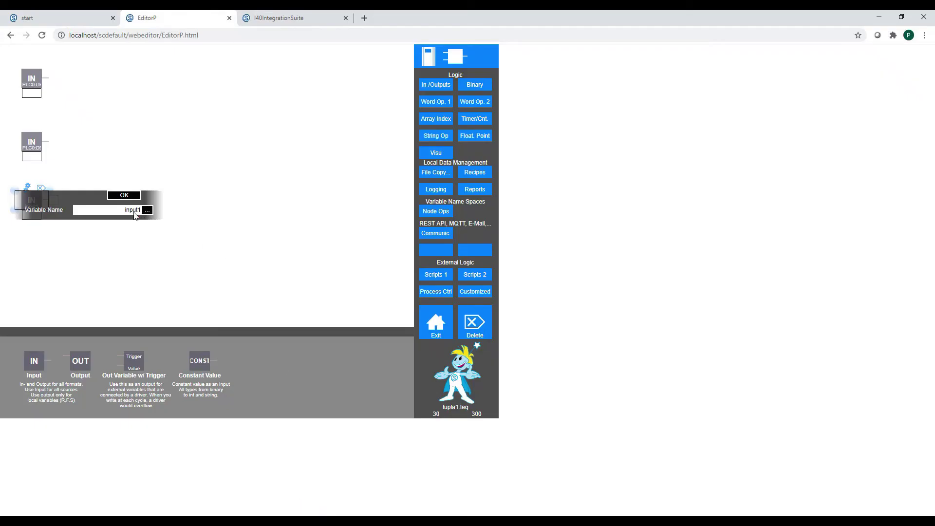
Replace input1 with PLC1:MAIN.myDINT1 as the third IN block's variable name
{"action": "double_click", "coordinate": [133, 210]}
{"action": "key", "text": "ctrl+v"}
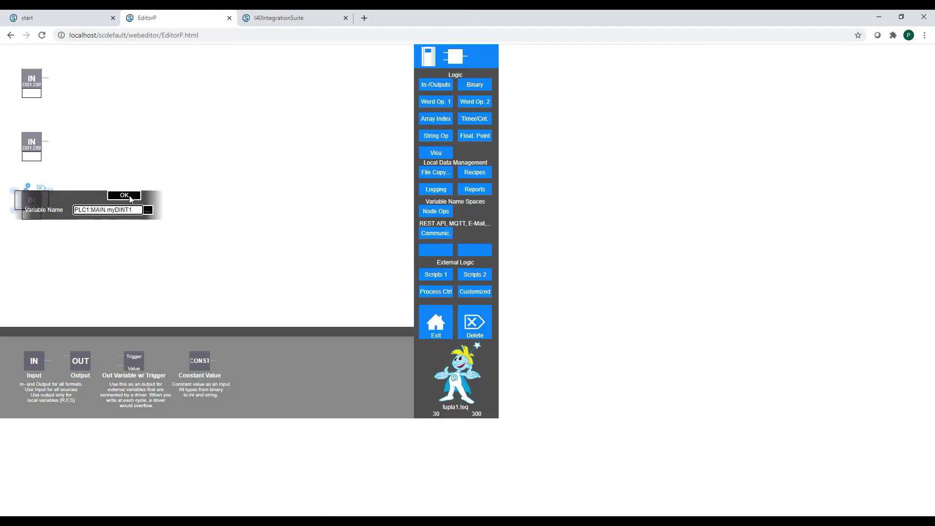
{"action": "left_click", "coordinate": [124, 195]}
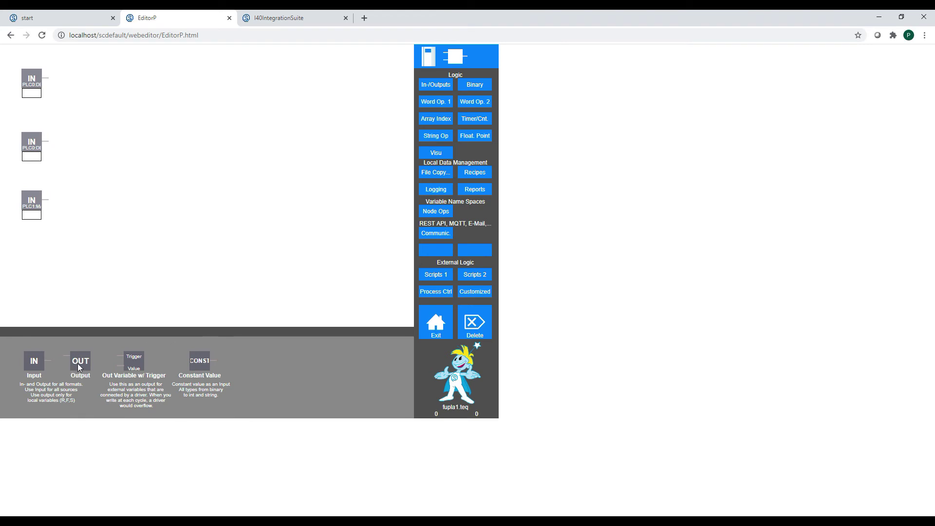
Add an OUT block and wire the first IN block to it
{"action": "left_click_drag", "start_coordinate": [77, 363], "coordinate": [182, 81]}
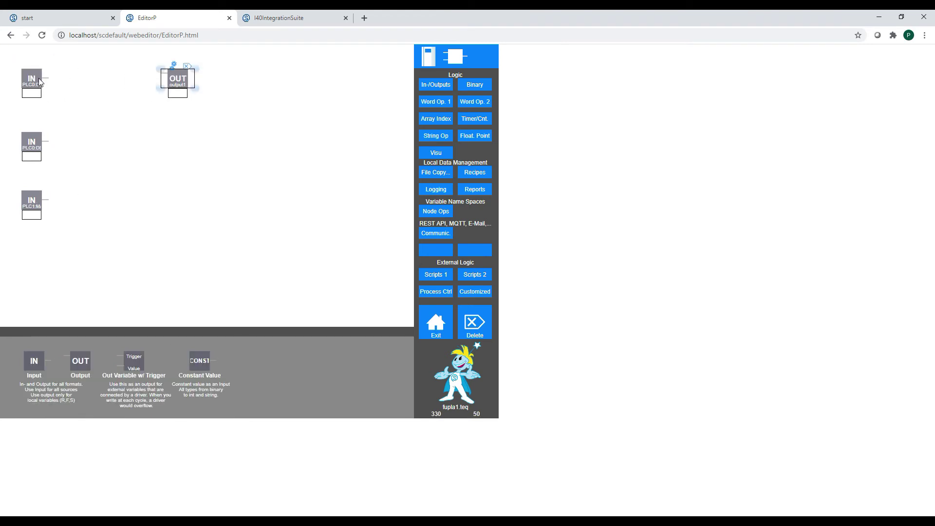
{"action": "left_click", "coordinate": [33, 78]}
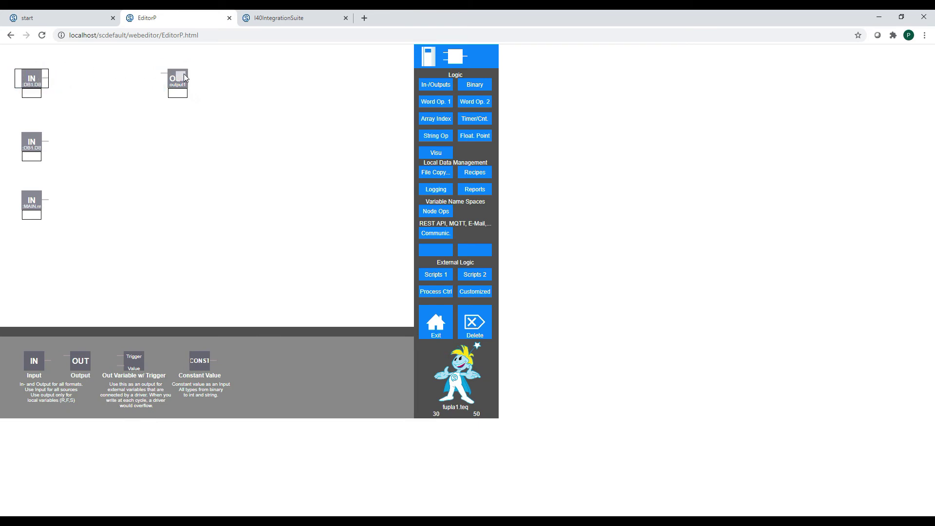
{"action": "left_click", "coordinate": [168, 74]}
Add two more OUT blocks and wire the second and third IN blocks to them
{"action": "left_click", "coordinate": [46, 141]}
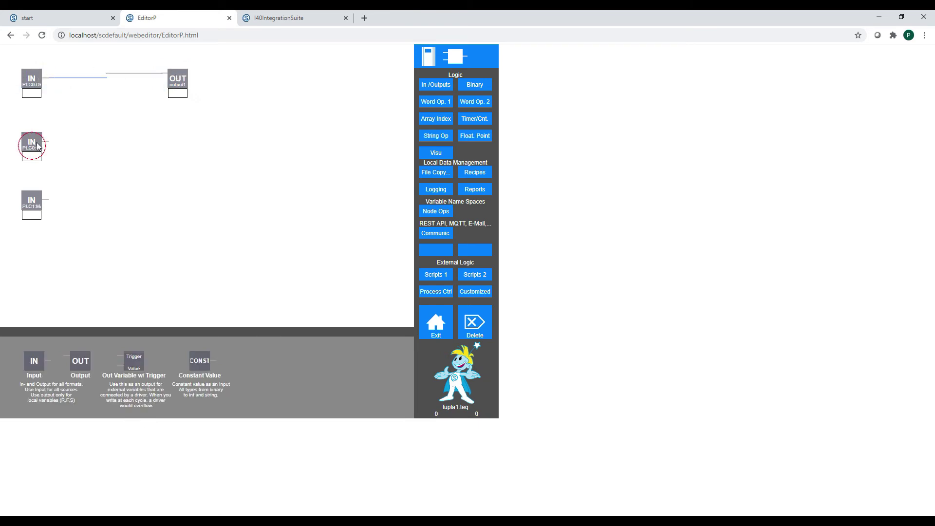
{"action": "left_click", "coordinate": [81, 364]}
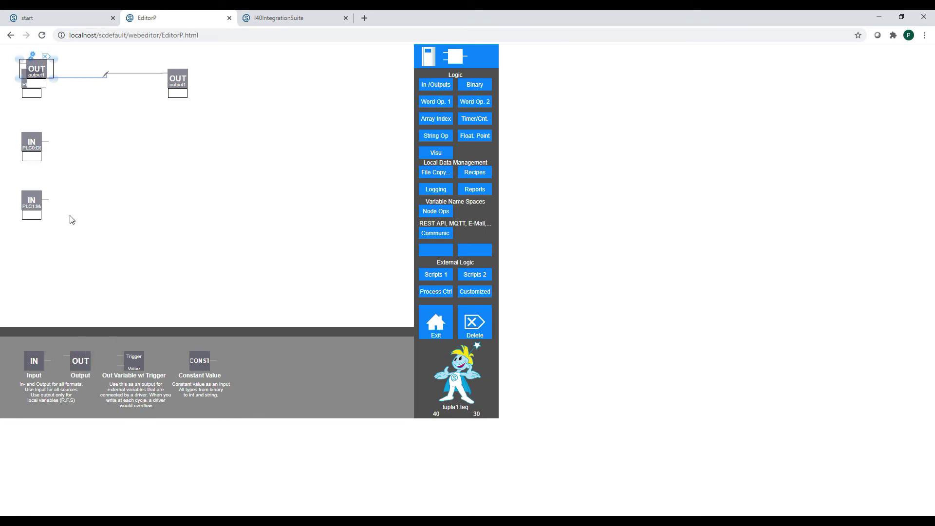
{"action": "left_click_drag", "start_coordinate": [39, 69], "coordinate": [173, 154]}
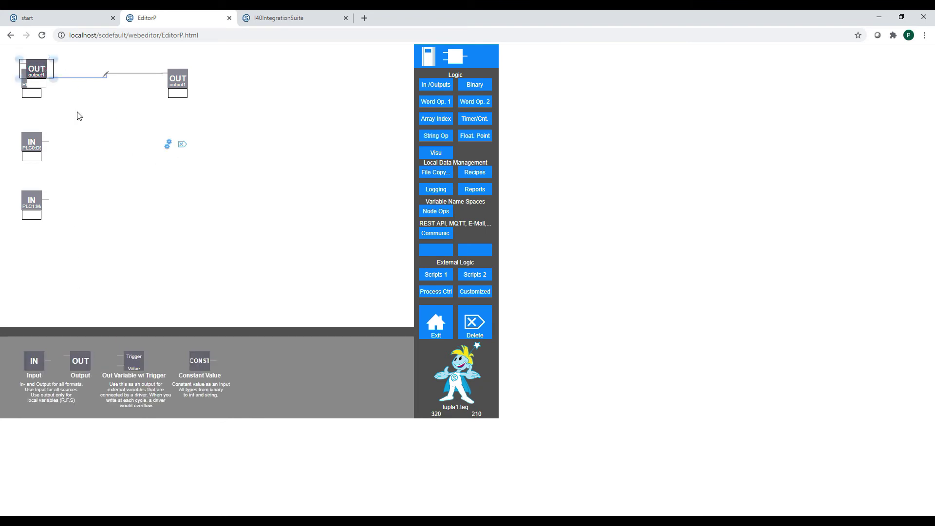
{"action": "left_click_drag", "start_coordinate": [122, 186], "coordinate": [176, 211]}
{"action": "left_click", "coordinate": [30, 139]}
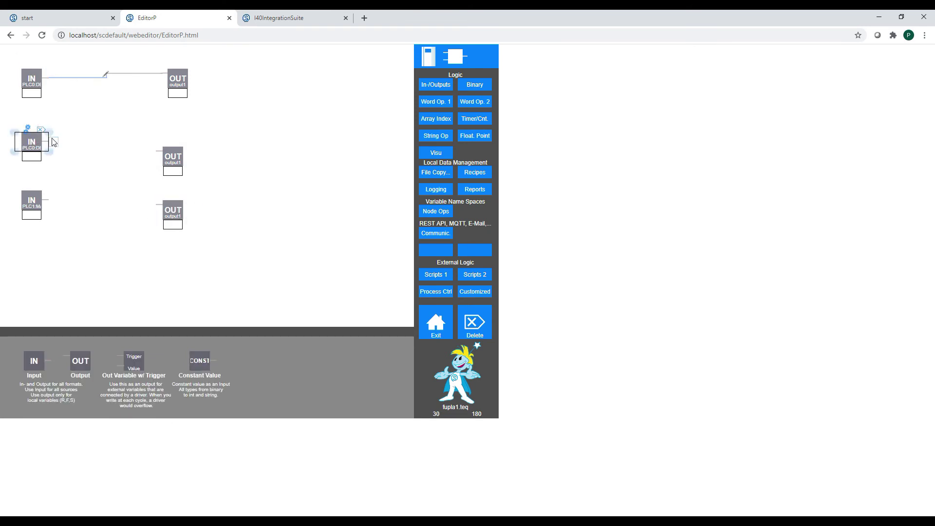
{"action": "left_click", "coordinate": [54, 141]}
{"action": "left_click", "coordinate": [160, 152]}
{"action": "left_click", "coordinate": [56, 199]}
{"action": "left_click", "coordinate": [172, 206]}
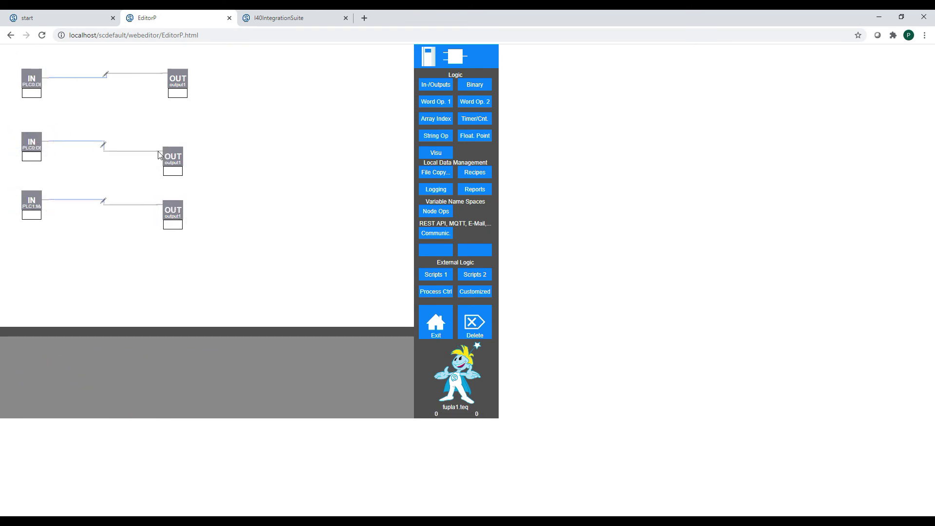
{"action": "left_click", "coordinate": [181, 81]}
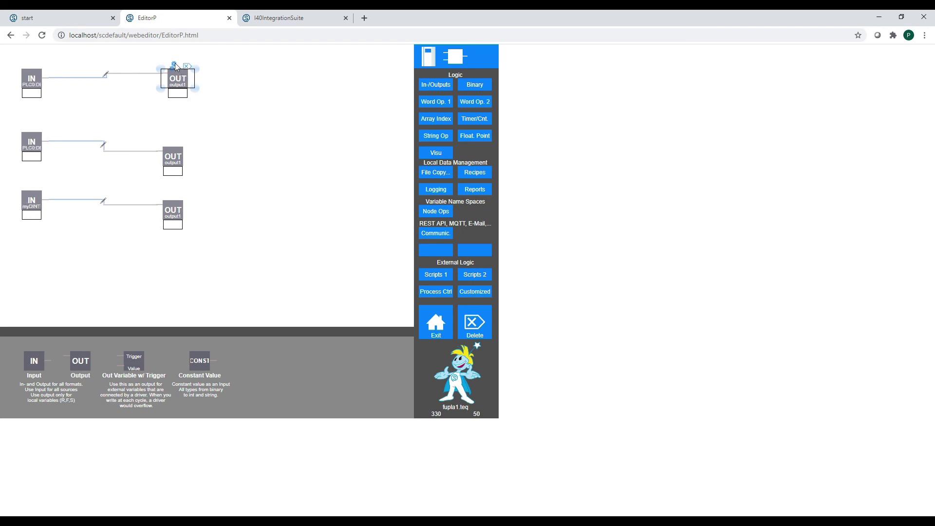
Replace the default output1 names on the top, middle and bottom OUT blocks with R1, R2, R3
{"action": "left_click", "coordinate": [174, 65]}
{"action": "double_click", "coordinate": [248, 89]}
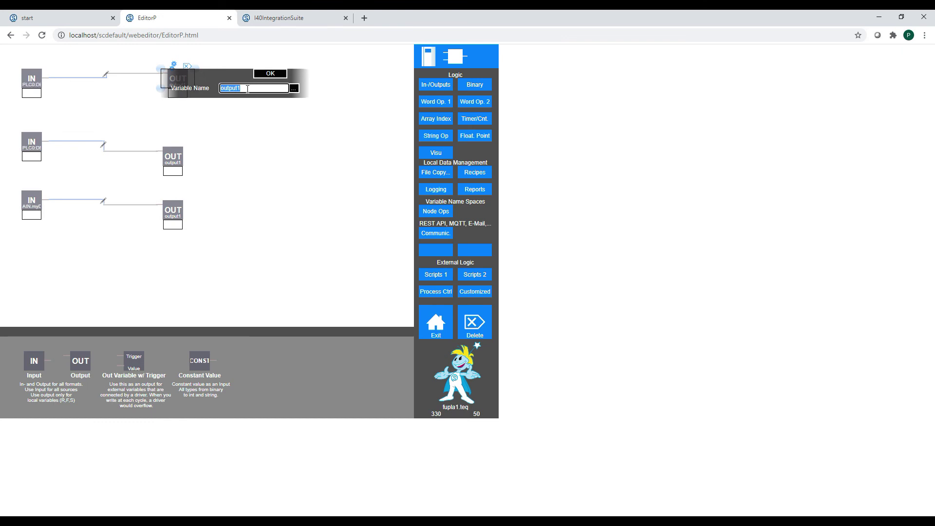
{"action": "type", "text": "R1"}
{"action": "left_click", "coordinate": [175, 158]}
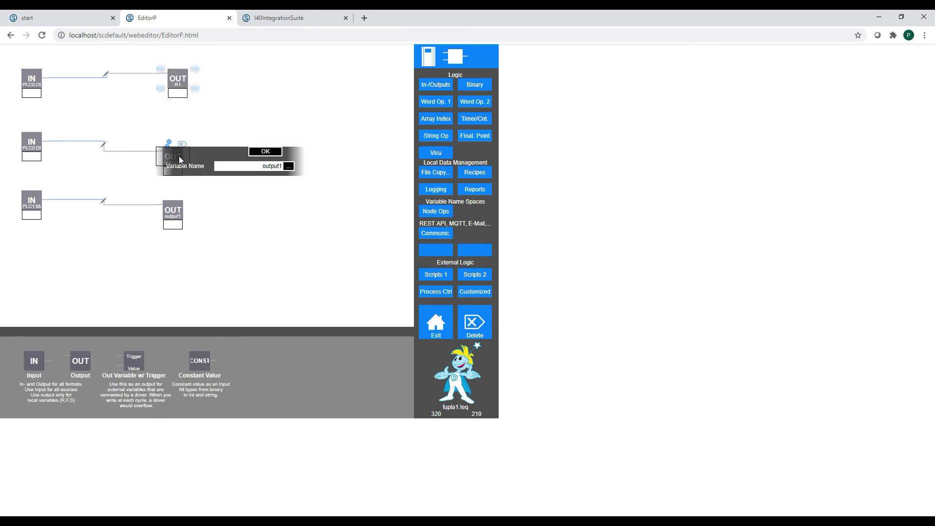
{"action": "double_click", "coordinate": [229, 166]}
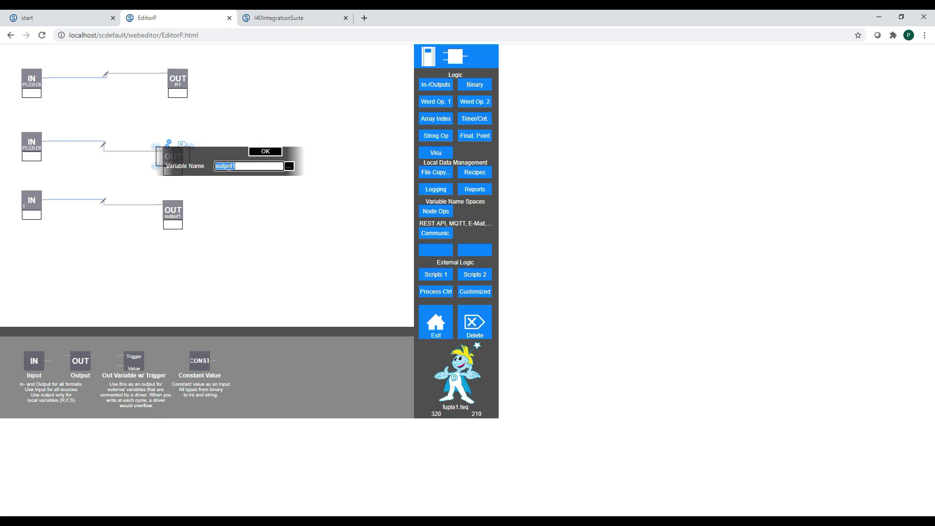
{"action": "type", "text": "R2"}
{"action": "key", "text": "Return"}
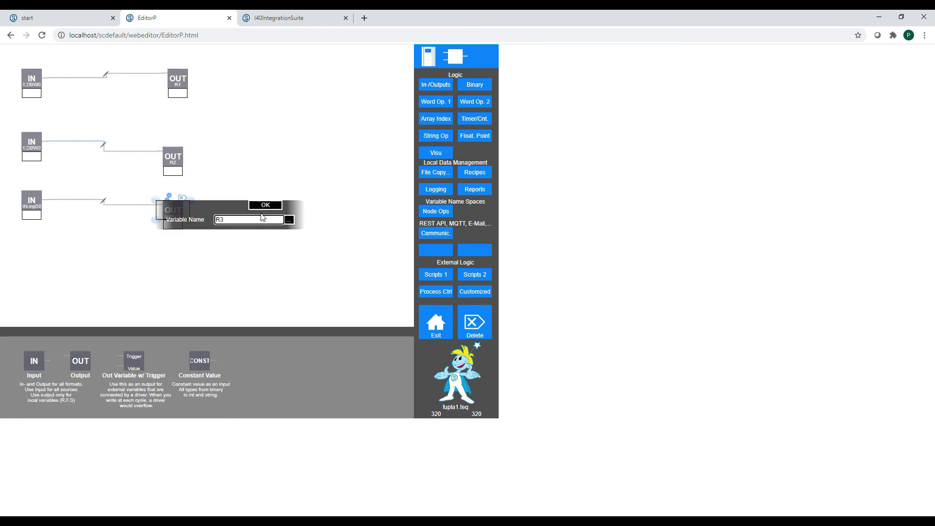
{"action": "left_click", "coordinate": [265, 205]}
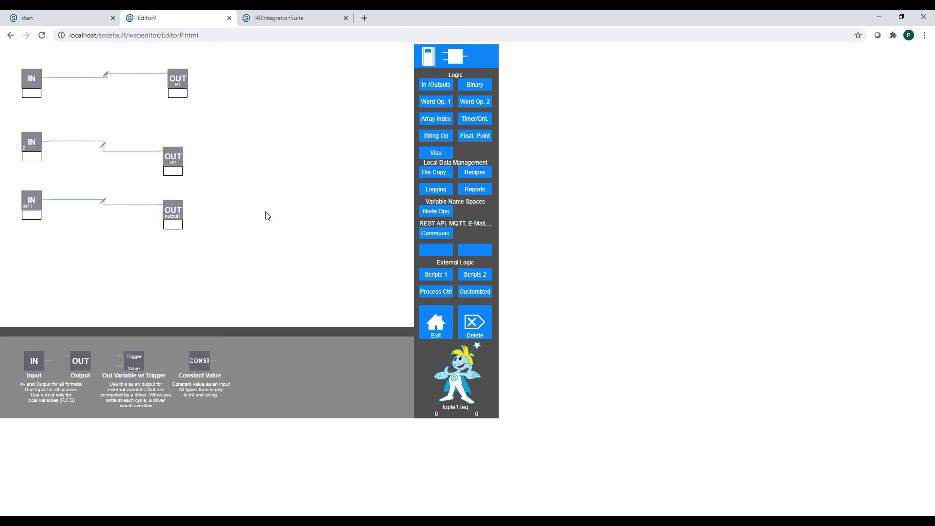
Exit to the fupla1 project page, save the archive, and launch the debugger
{"action": "left_click", "coordinate": [437, 329]}
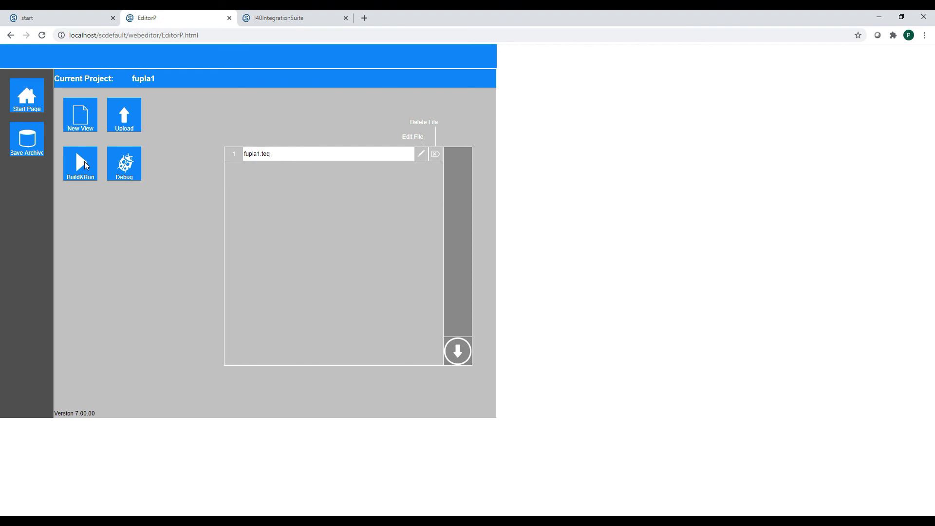
{"action": "left_click", "coordinate": [29, 140]}
{"action": "left_click", "coordinate": [126, 163]}
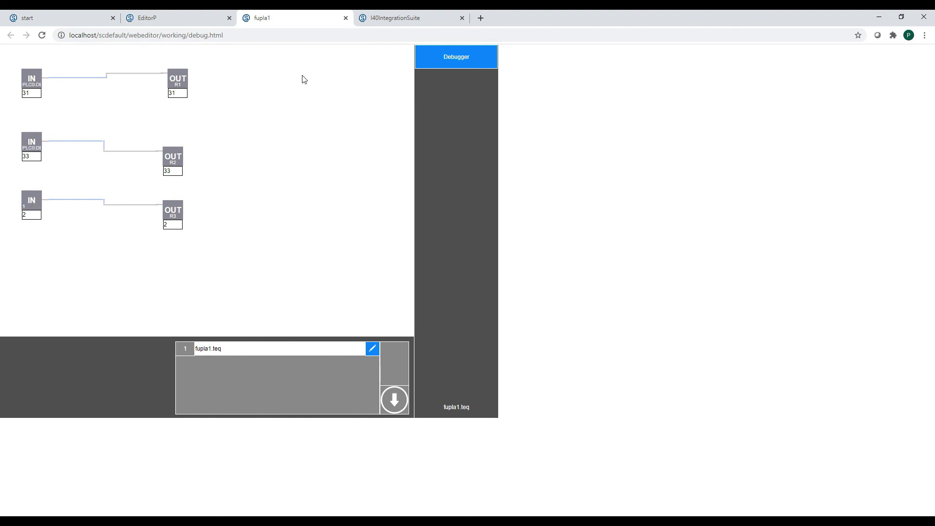
Change the HMI's first two values to 1 and 2, then check R1–R3 in the debugger
{"action": "left_click", "coordinate": [399, 19]}
{"action": "double_click", "coordinate": [88, 95]}
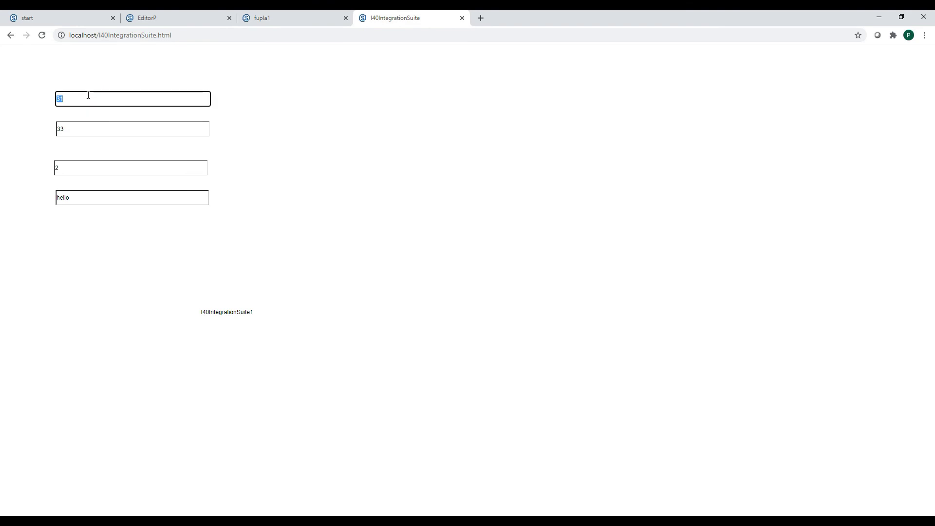
{"action": "type", "text": "1"}
{"action": "left_click", "coordinate": [98, 129]}
{"action": "left_click", "coordinate": [95, 171]}
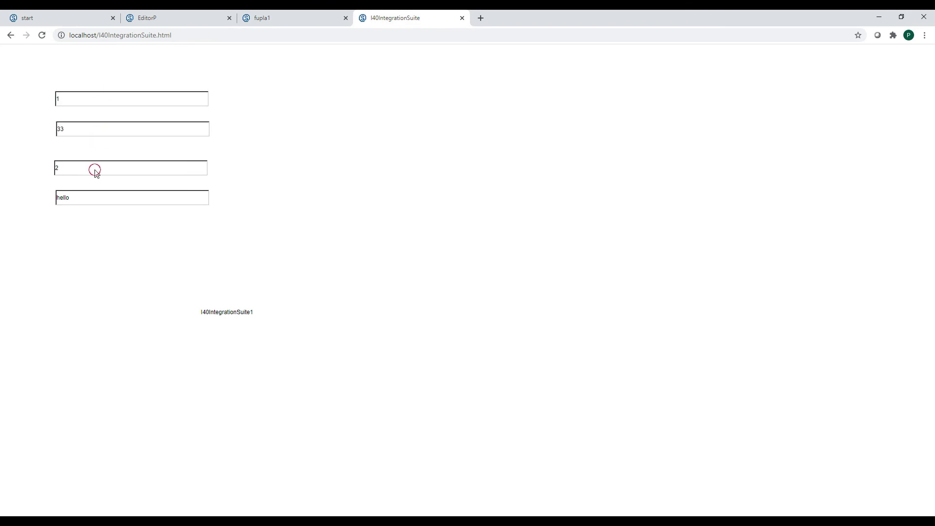
{"action": "type", "text": "2"}
{"action": "left_click", "coordinate": [122, 226]}
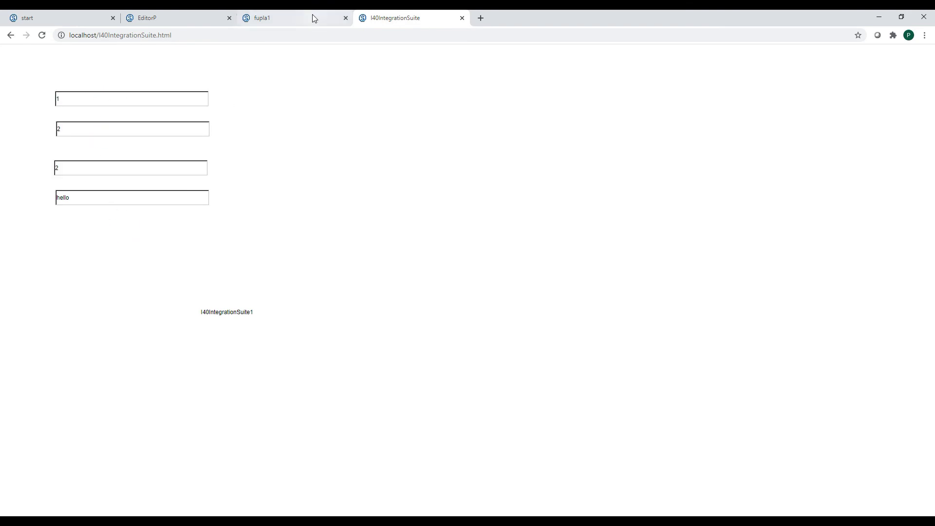
{"action": "left_click", "coordinate": [314, 19]}
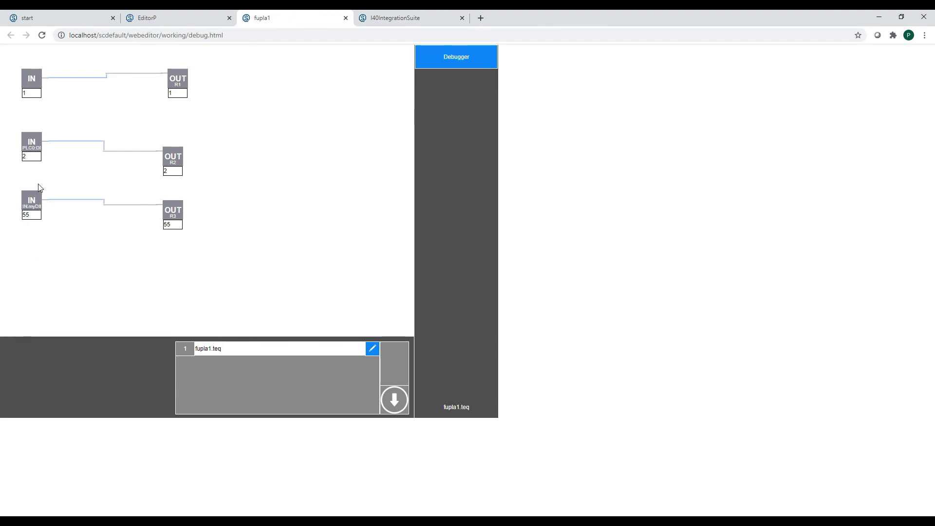